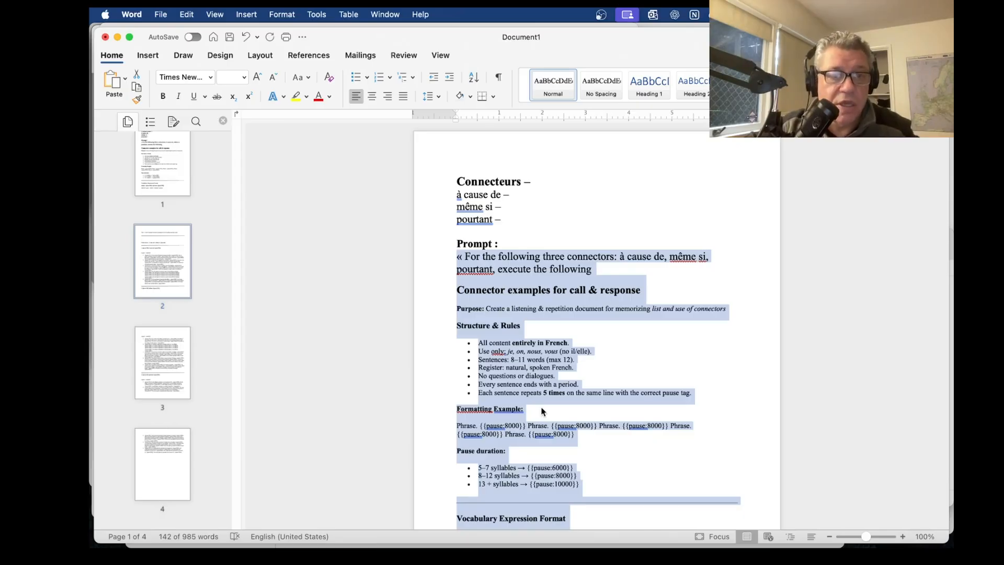
# Switch to Chrome and open the ChatGPT conversation that contains the French connector sentences.
pyautogui.moveTo(460, 546)
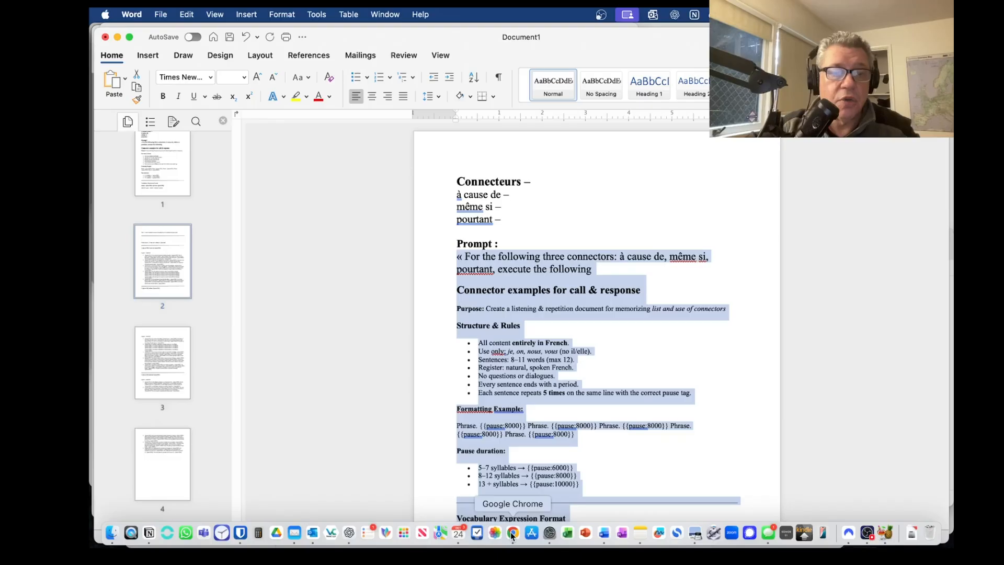
pyautogui.click(512, 533)
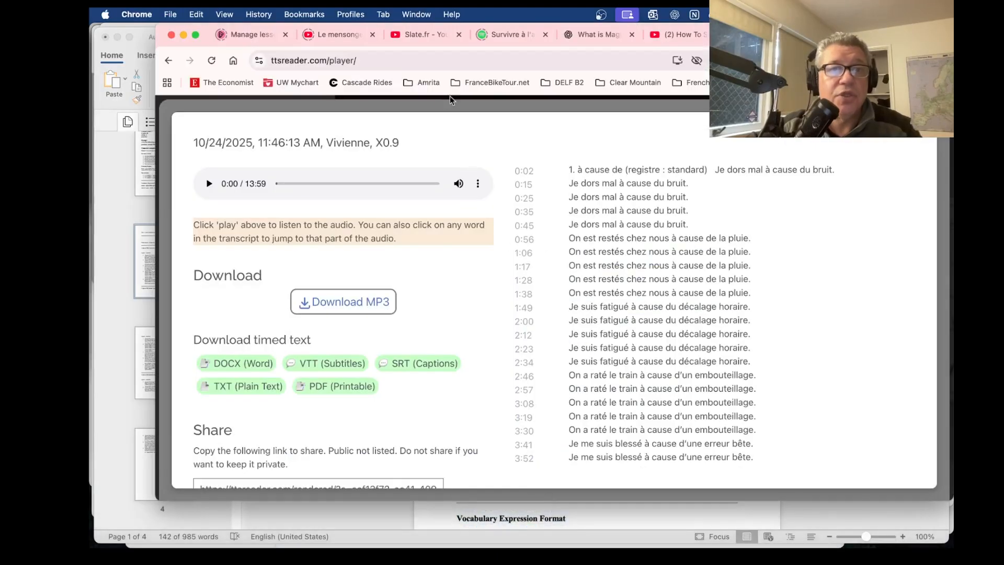
pyautogui.click(774, 35)
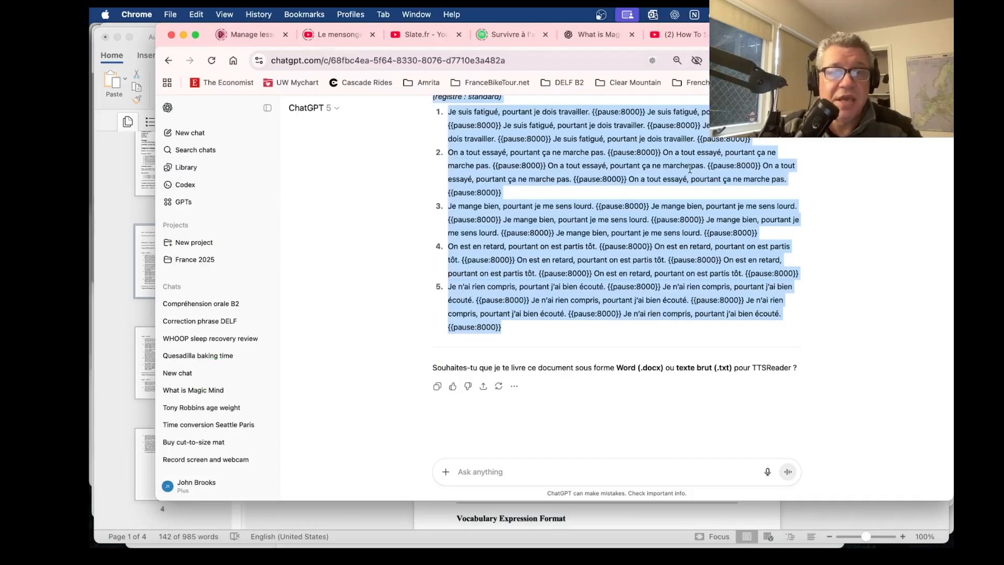
pyautogui.click(489, 465)
pyautogui.press('super+v')
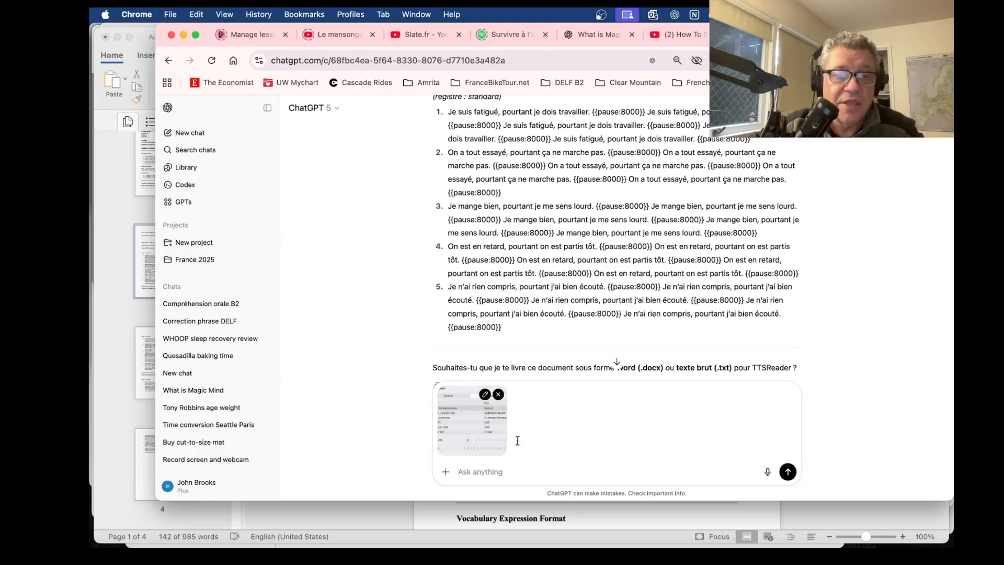
pyautogui.click(499, 396)
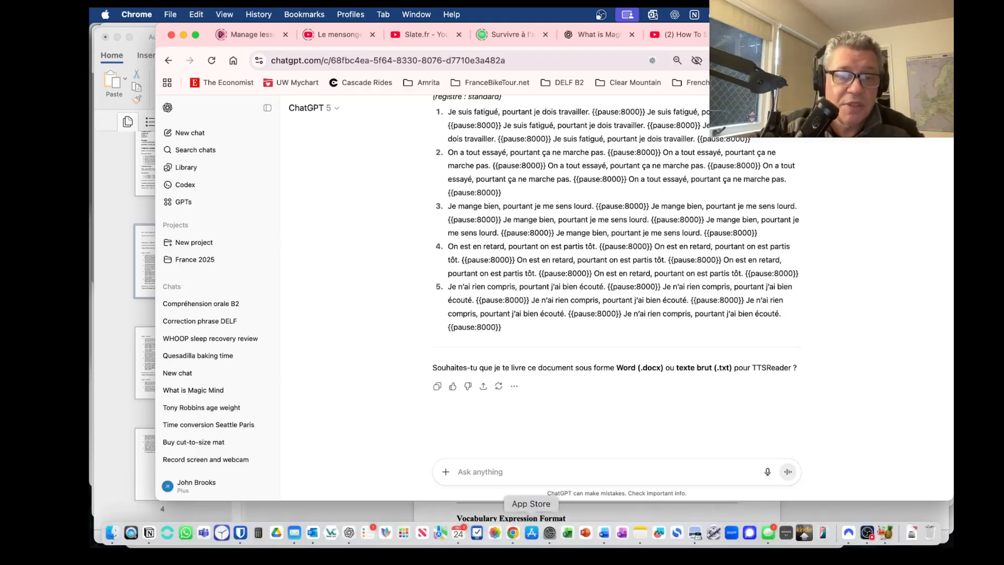
# Copy the selected connector prompt from the Word document and send it as a message in the ChatGPT conversation.
pyautogui.click(604, 533)
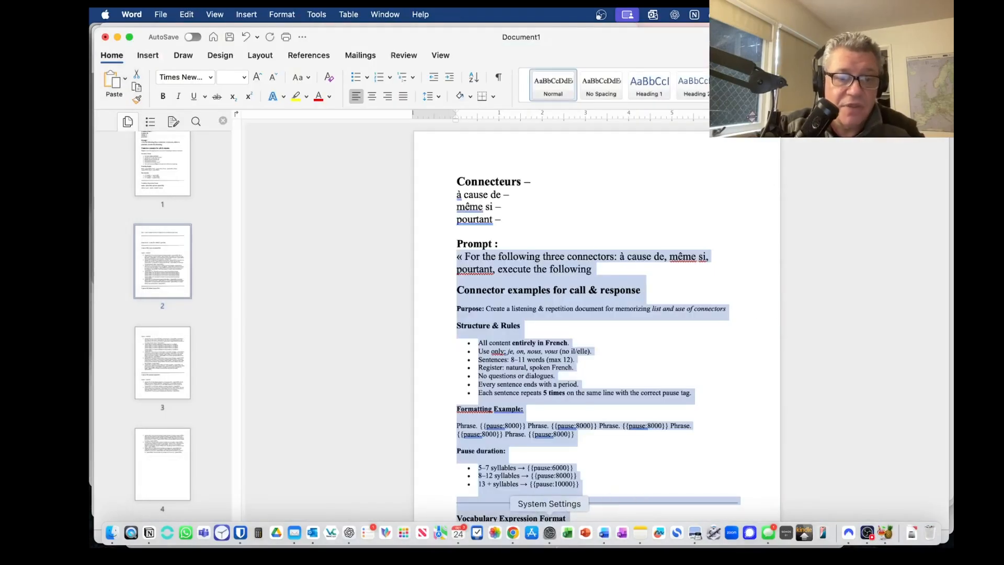
pyautogui.click(512, 533)
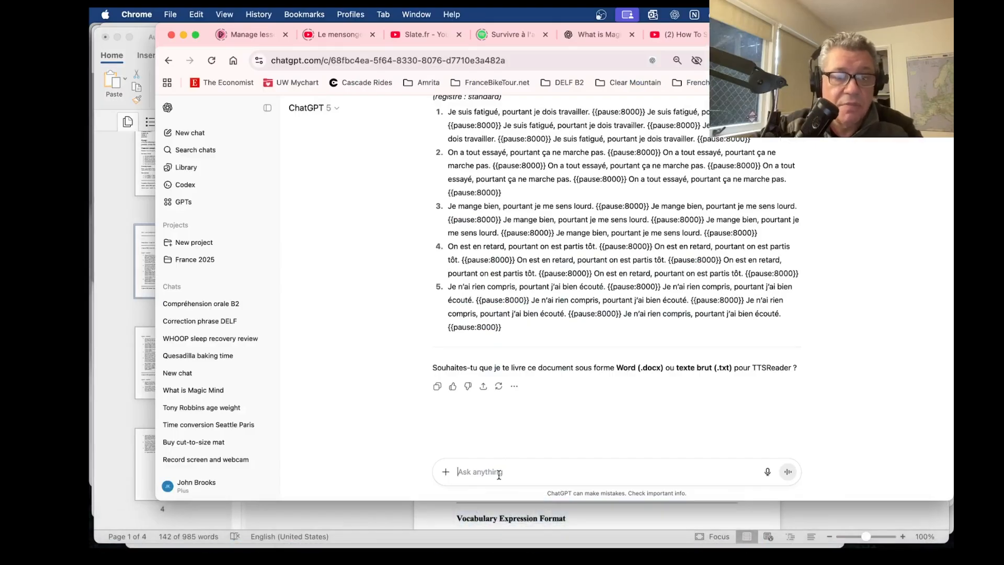
pyautogui.press('super+v')
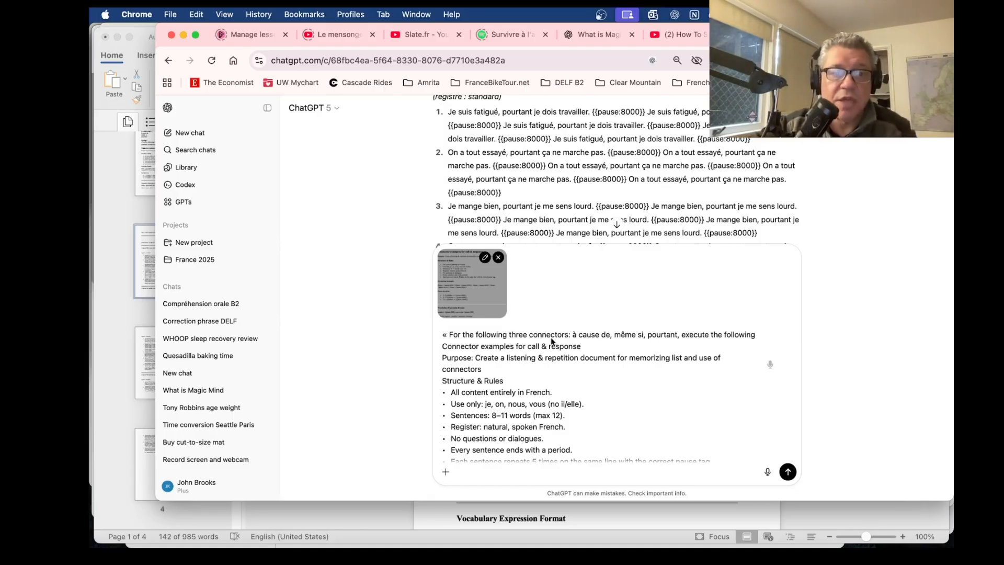
pyautogui.click(788, 474)
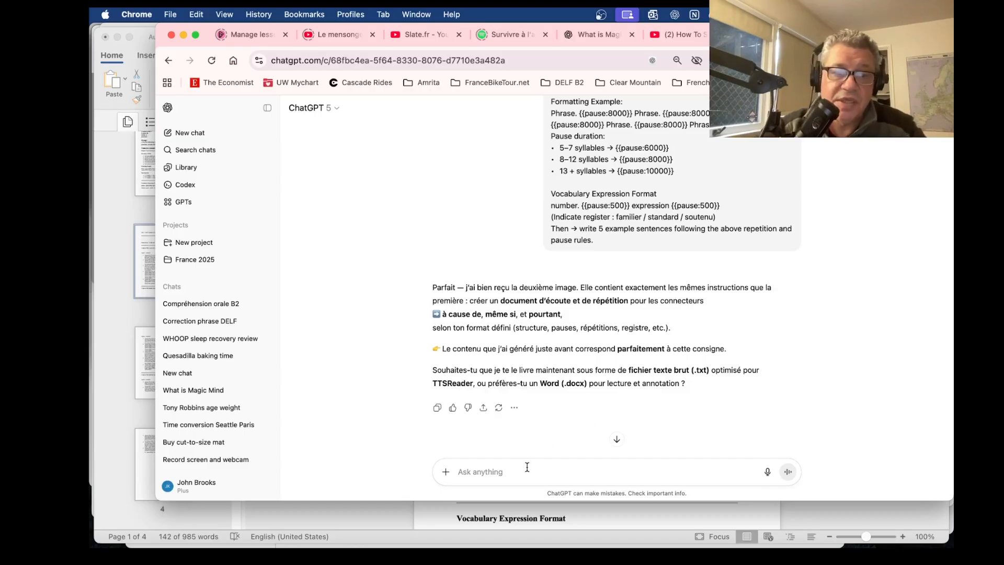
# Reply "just here" so that the document is written out directly in the chat.
pyautogui.write('just here')
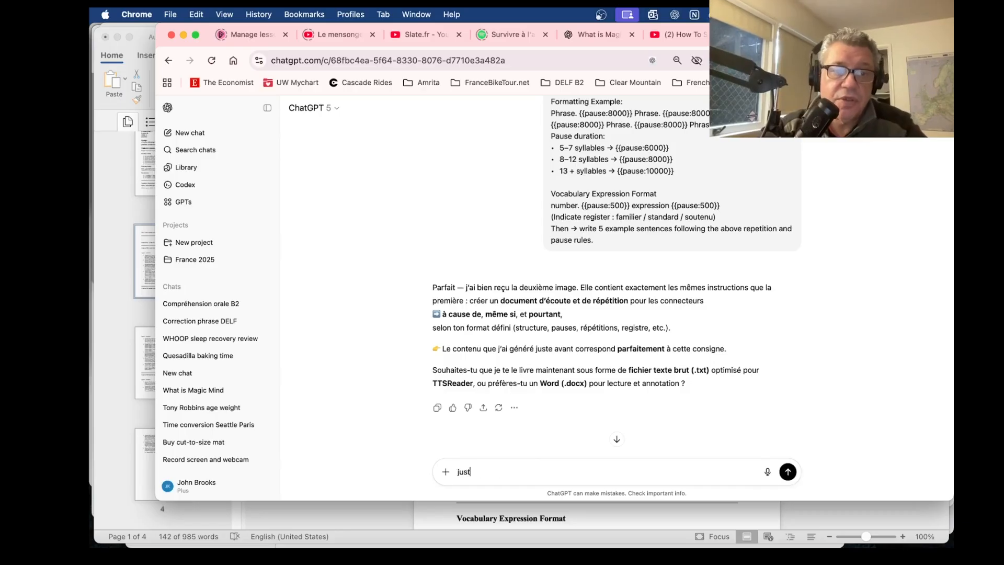
pyautogui.press('Return')
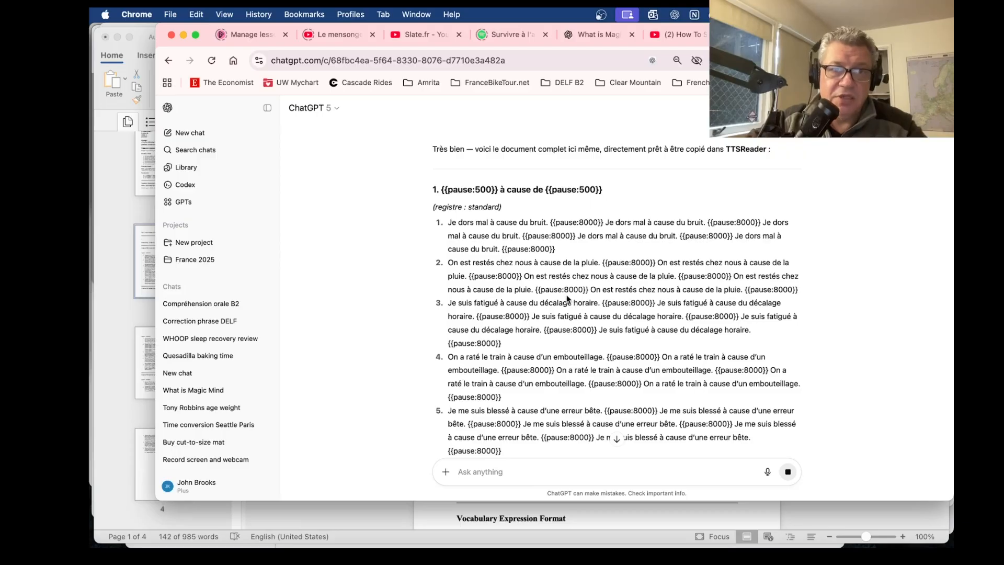
# Review the generated sentences for à cause de, même si and pourtant, and select them from the first heading to the last sentence.
pyautogui.scroll(-5, 567, 298)
pyautogui.scroll(-4, 567, 296)
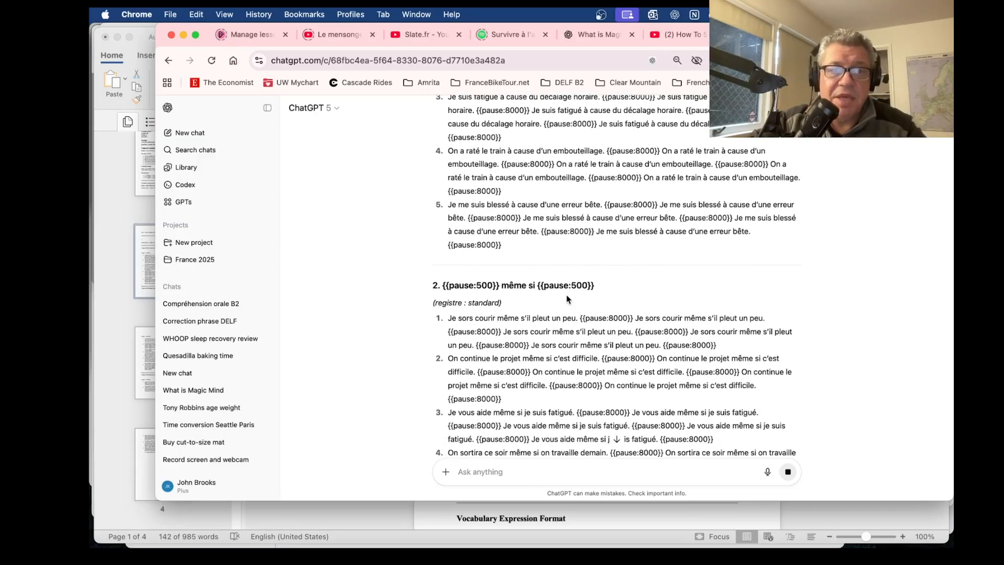
pyautogui.scroll(-5, 566, 294)
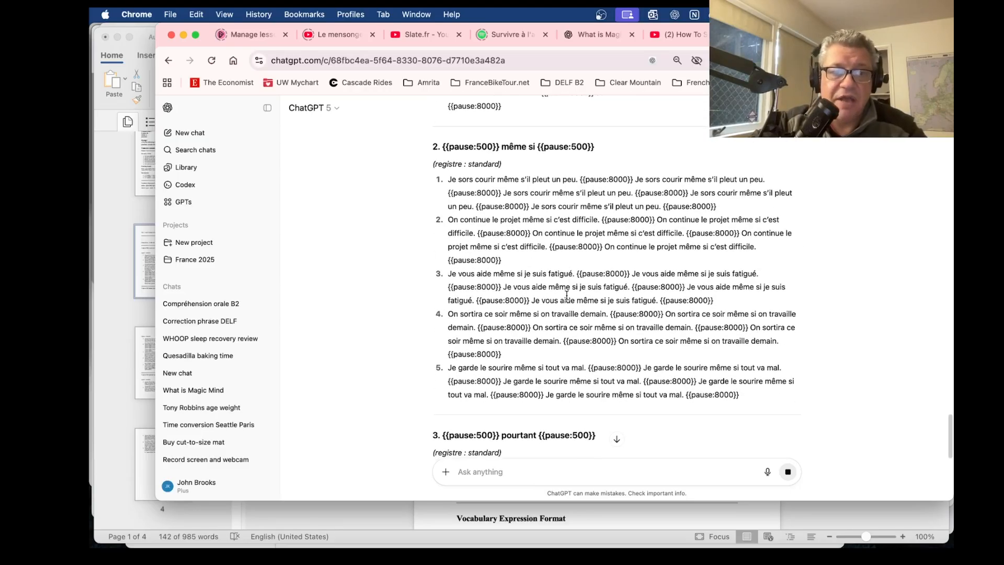
pyautogui.scroll(-4, 566, 294)
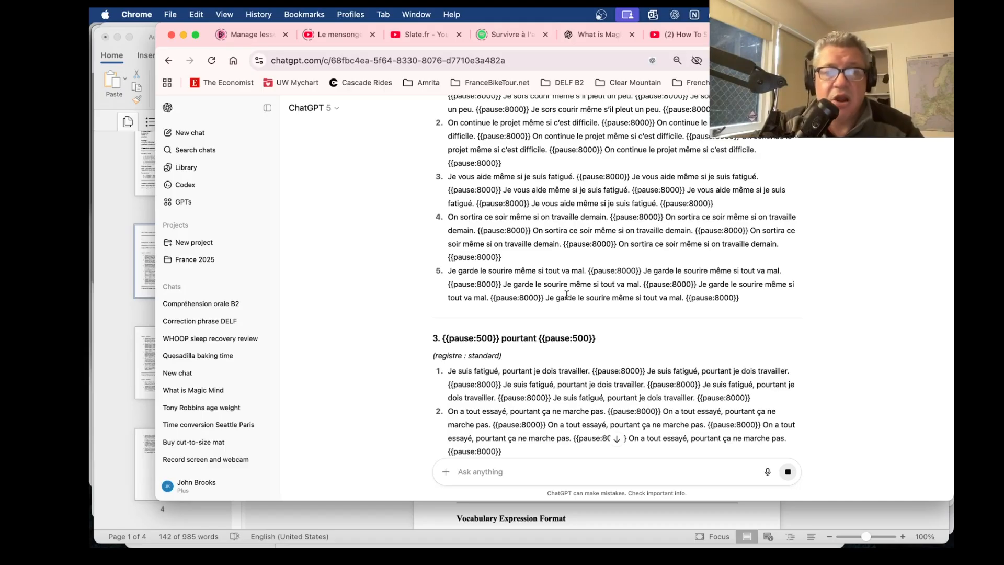
pyautogui.scroll(-5, 566, 295)
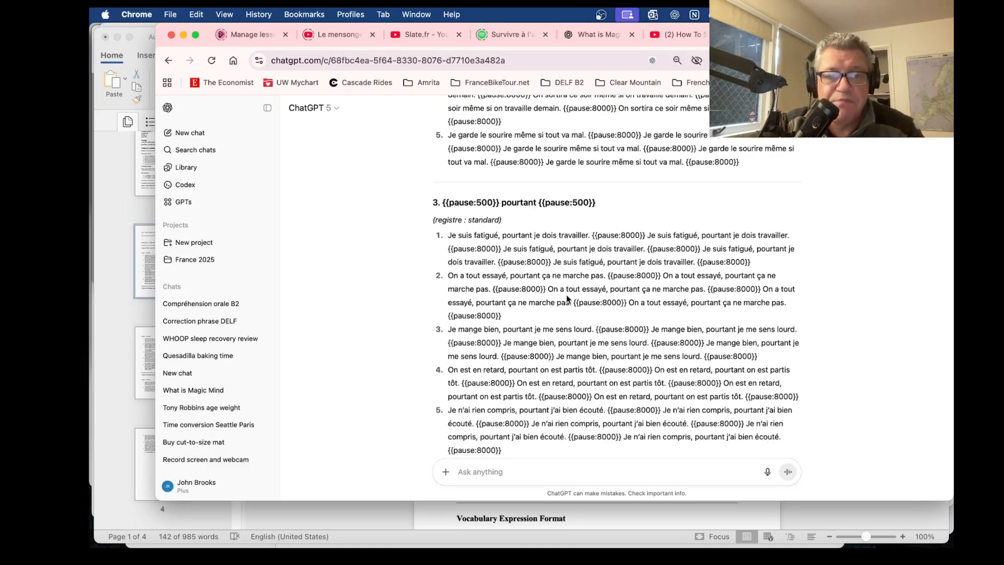
pyautogui.scroll(-4, 567, 296)
pyautogui.scroll(15, 566, 295)
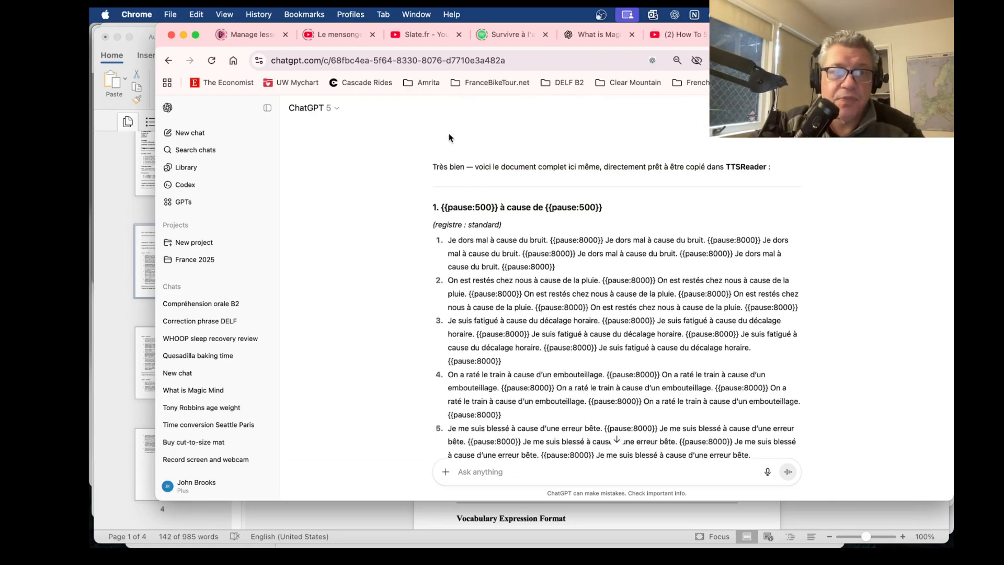
pyautogui.moveTo(431, 212); pyautogui.dragTo(535, 344)
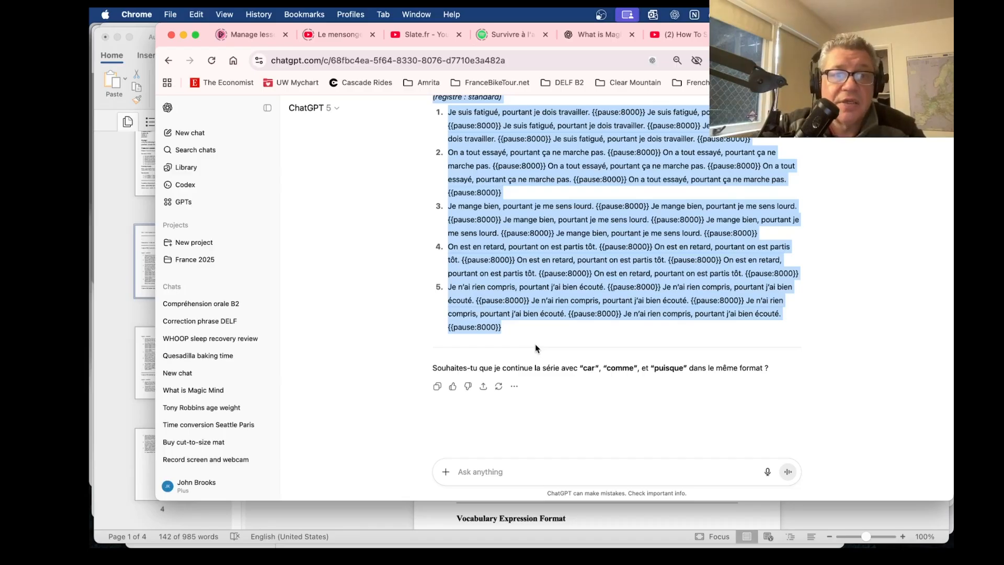
# Write the follow-up request "put a pause of {{pause:500}} after each number and period." in the message field without sending it.
pyautogui.click(491, 471)
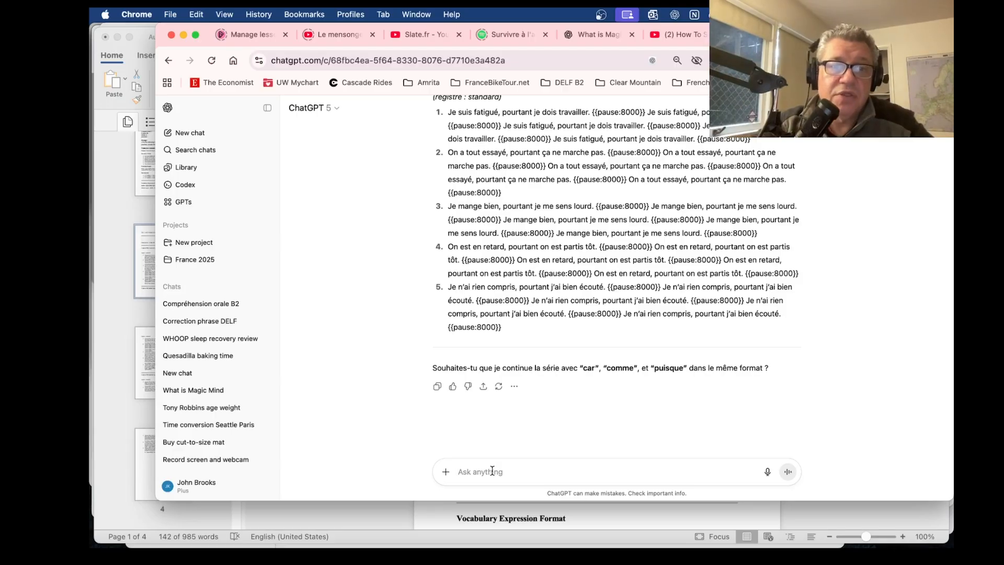
pyautogui.write('put a opaus')
pyautogui.press('BackSpace')
pyautogui.press('BackSpace')
pyautogui.press('BackSpace')
pyautogui.press('BackSpace')
pyautogui.press('BackSpace')
pyautogui.write('pause of ')
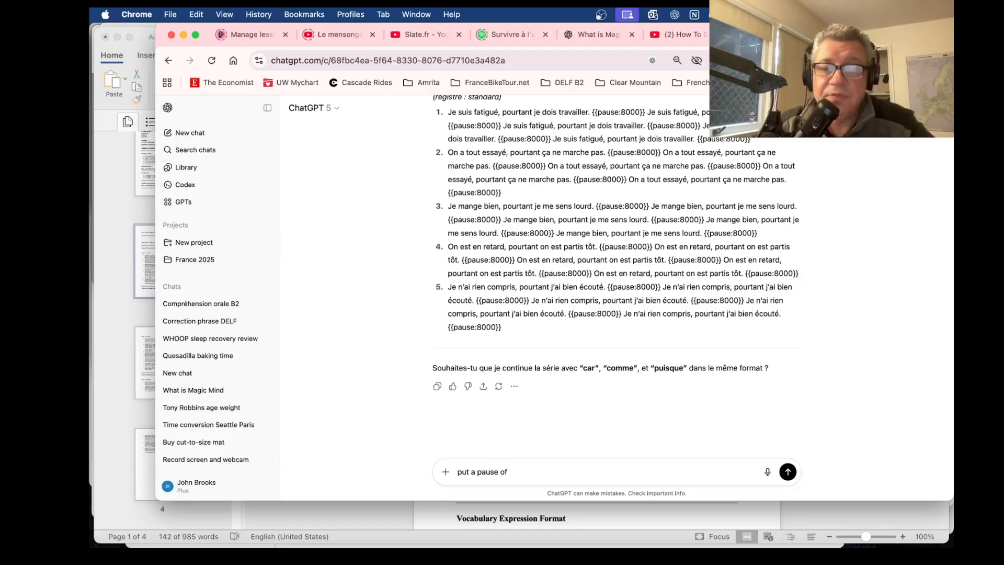
pyautogui.write('{{')
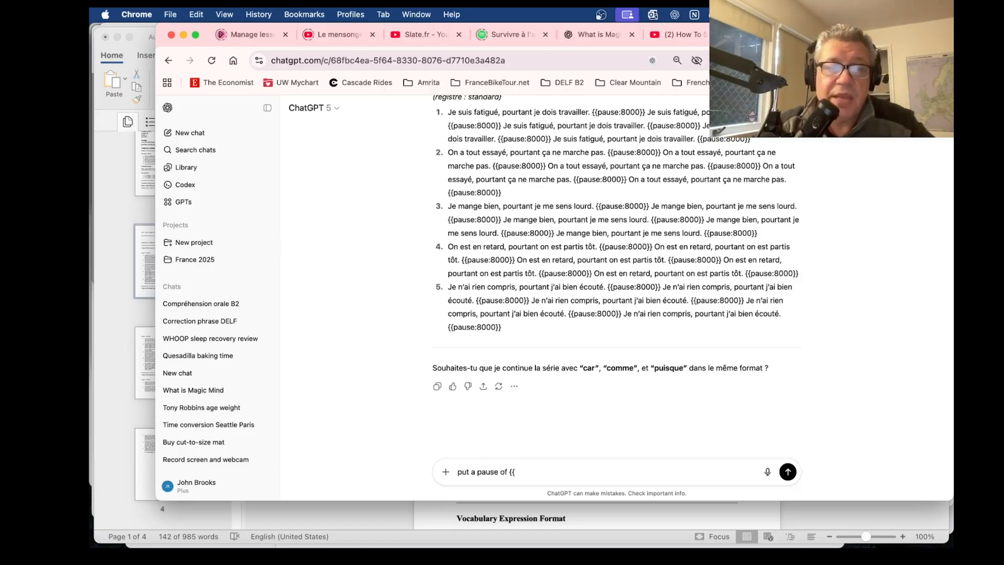
pyautogui.write('pa')
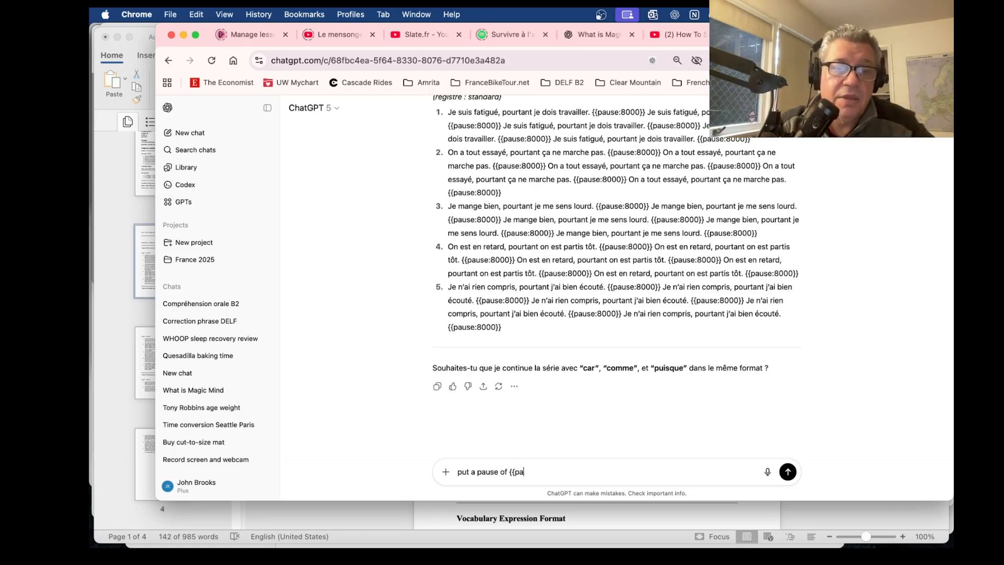
pyautogui.write('use:500')
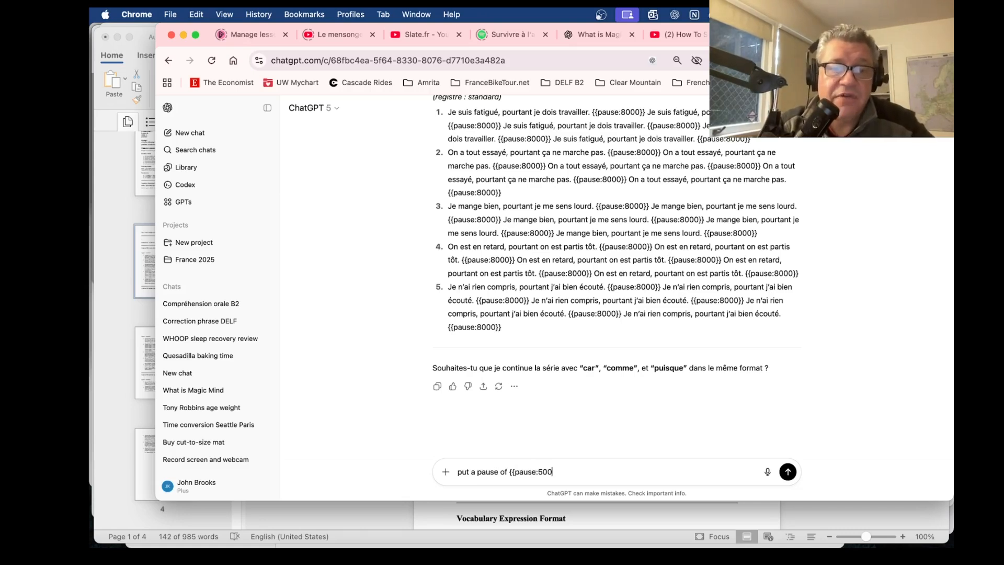
pyautogui.write('}}')
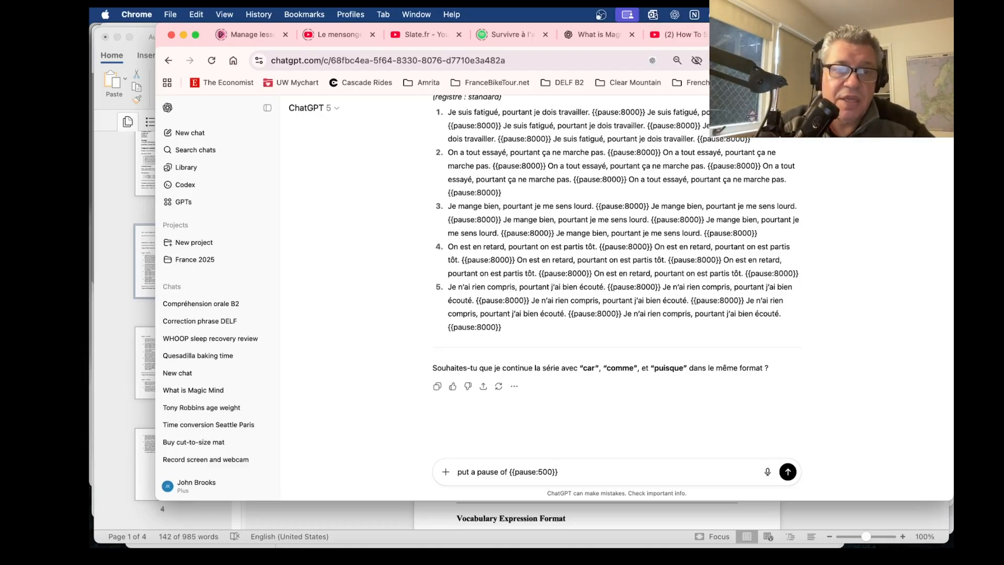
pyautogui.write('af')
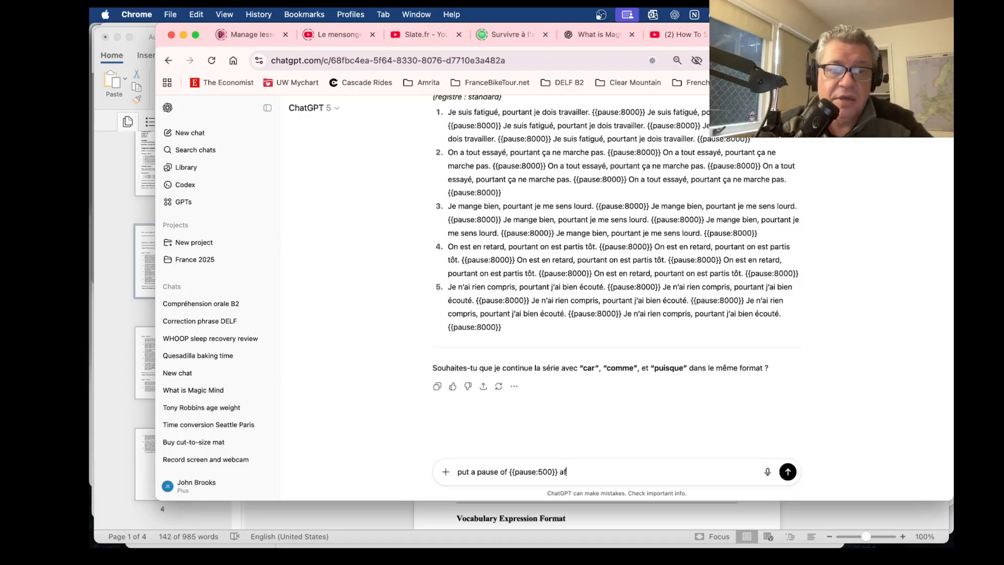
pyautogui.write('ter')
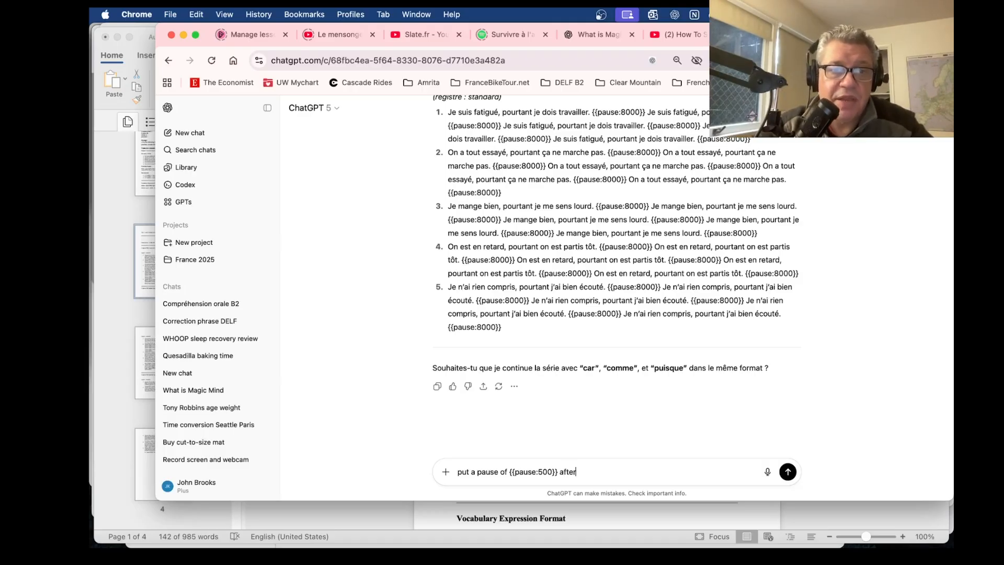
pyautogui.write(' each number')
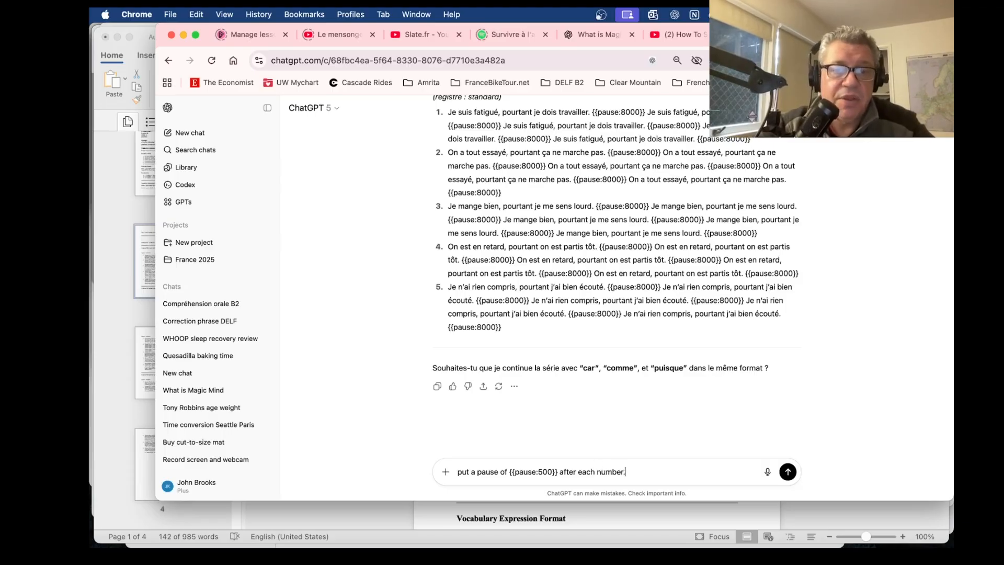
pyautogui.write('and')
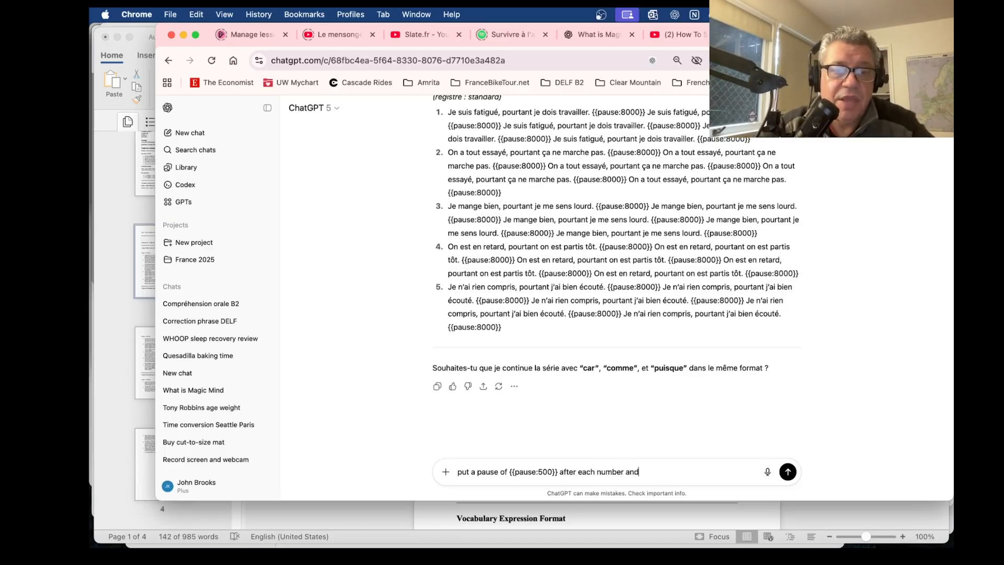
pyautogui.write(' period.')
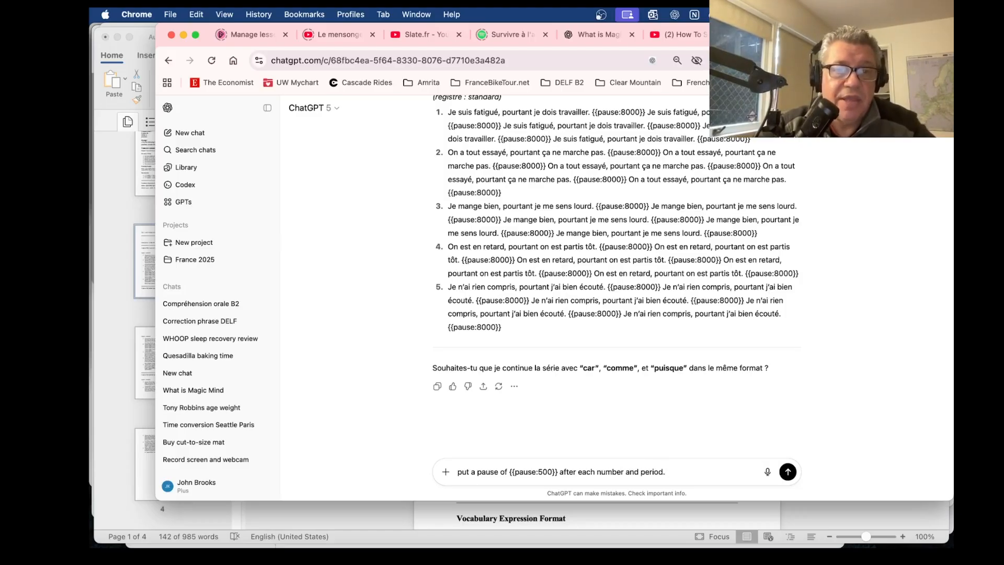
# Extend the request with "put a pause {{pause:500}} after each )" and send the message.
pyautogui.scroll(1, 554, 199)
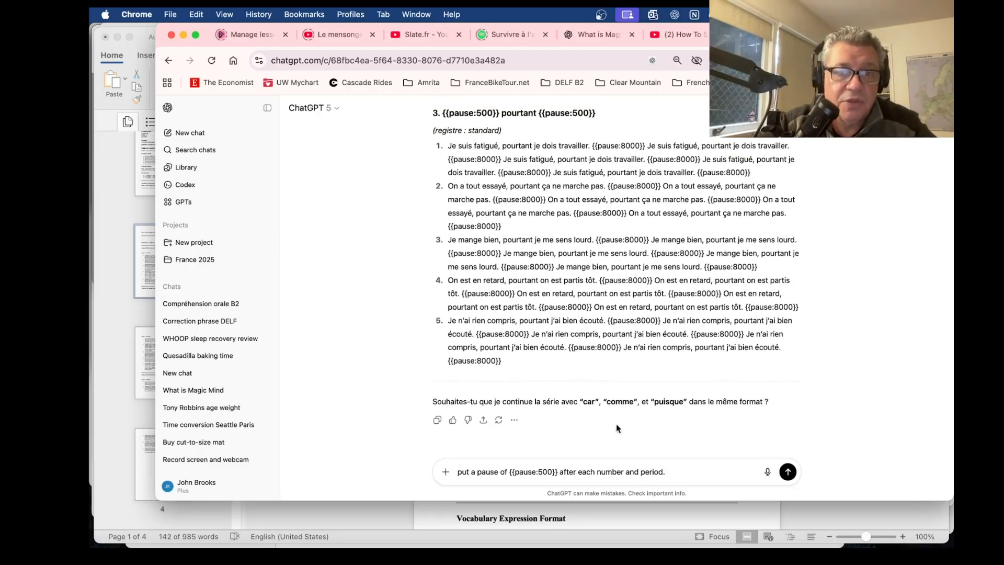
pyautogui.write('put a ')
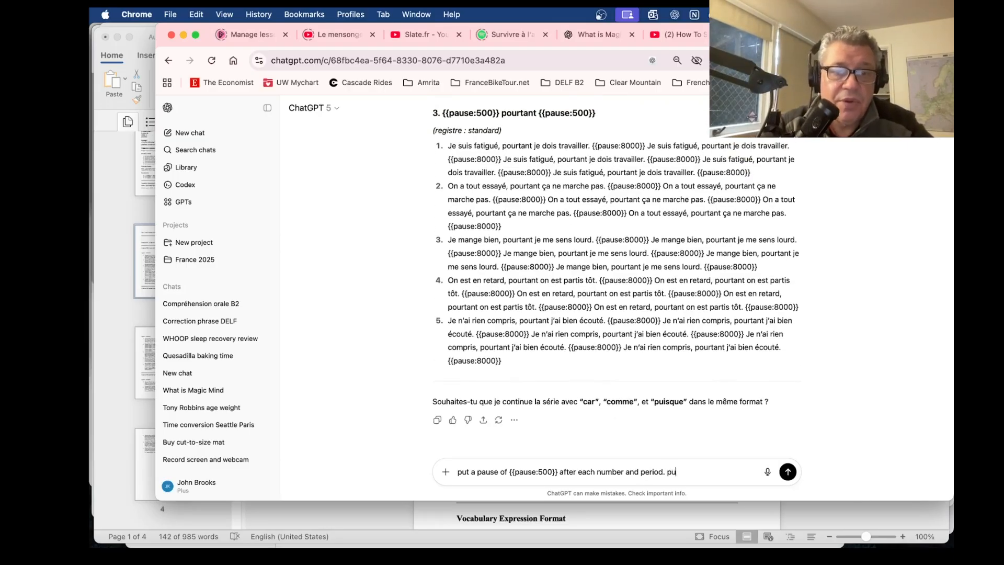
pyautogui.write('pause')
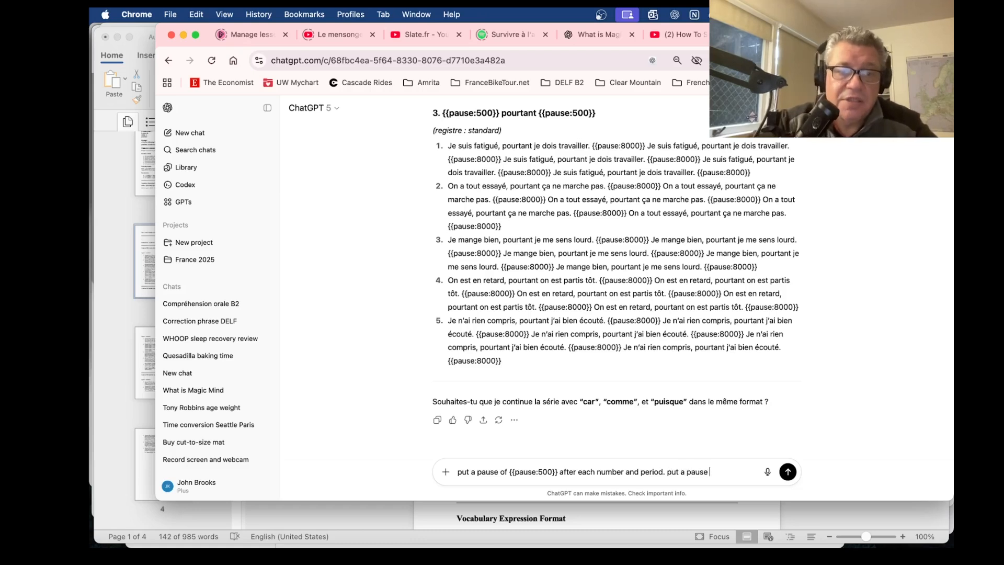
pyautogui.moveTo(558, 473); pyautogui.dragTo(511, 477)
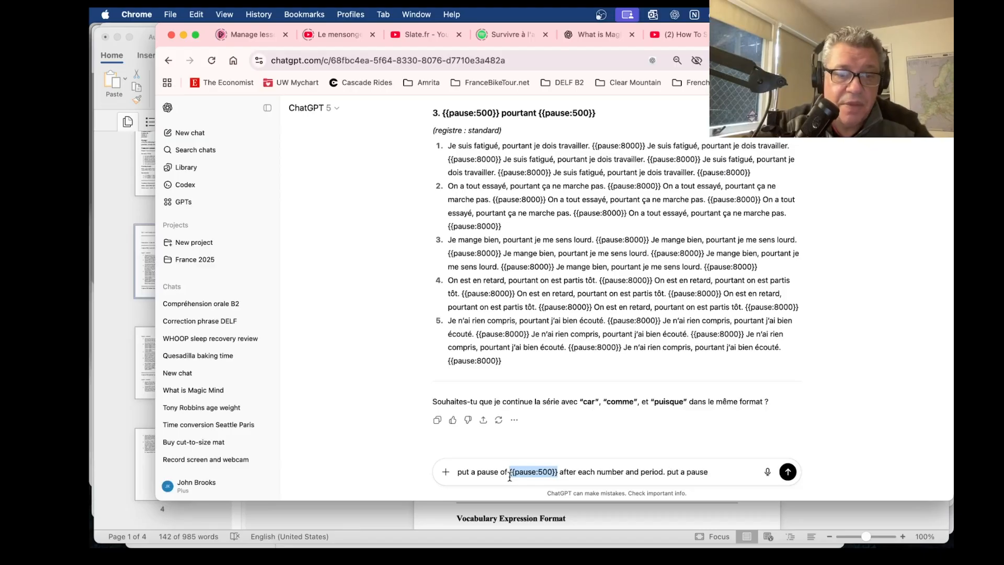
pyautogui.click(802, 497)
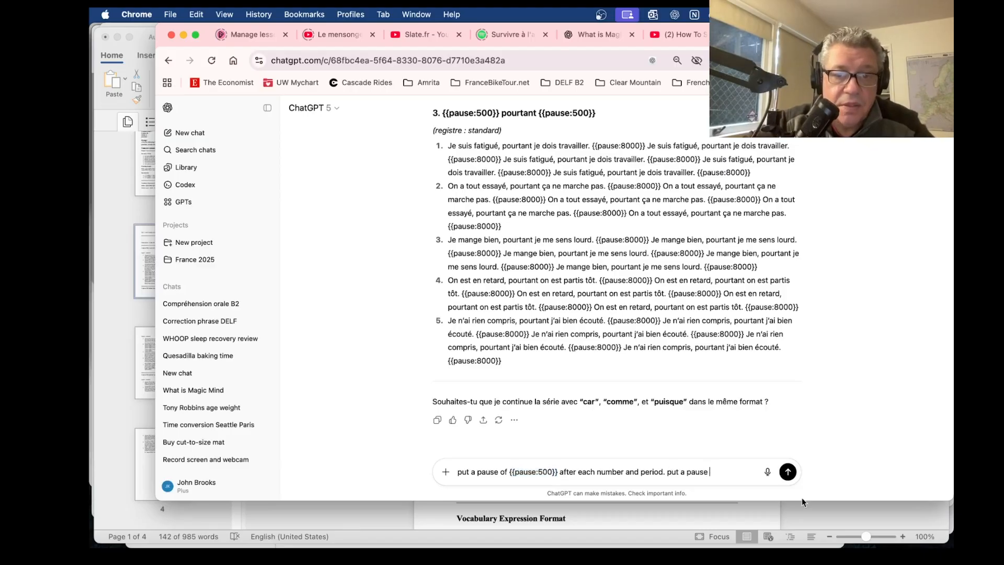
pyautogui.write('{{pause:500}}')
pyautogui.write('after each )')
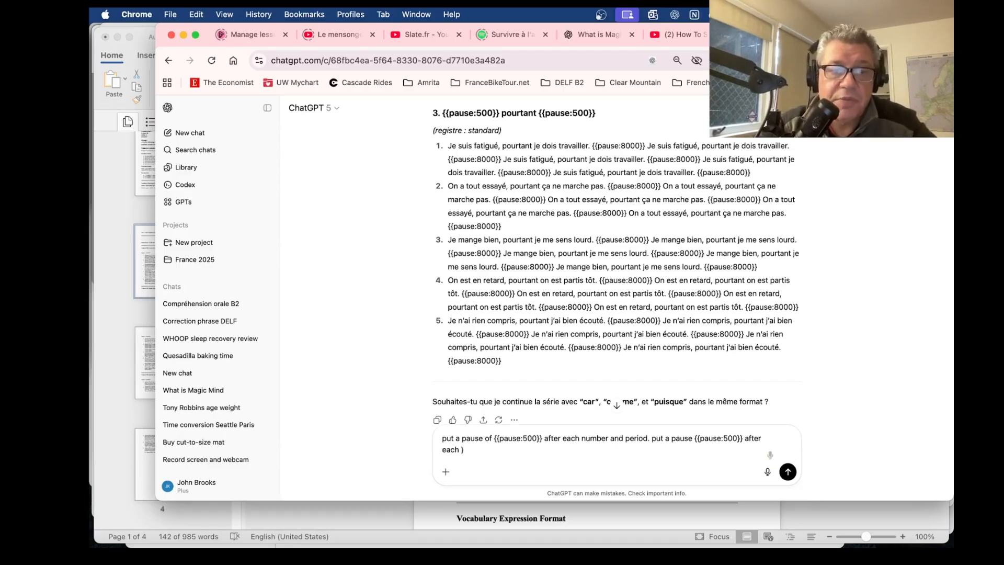
pyautogui.press('Return')
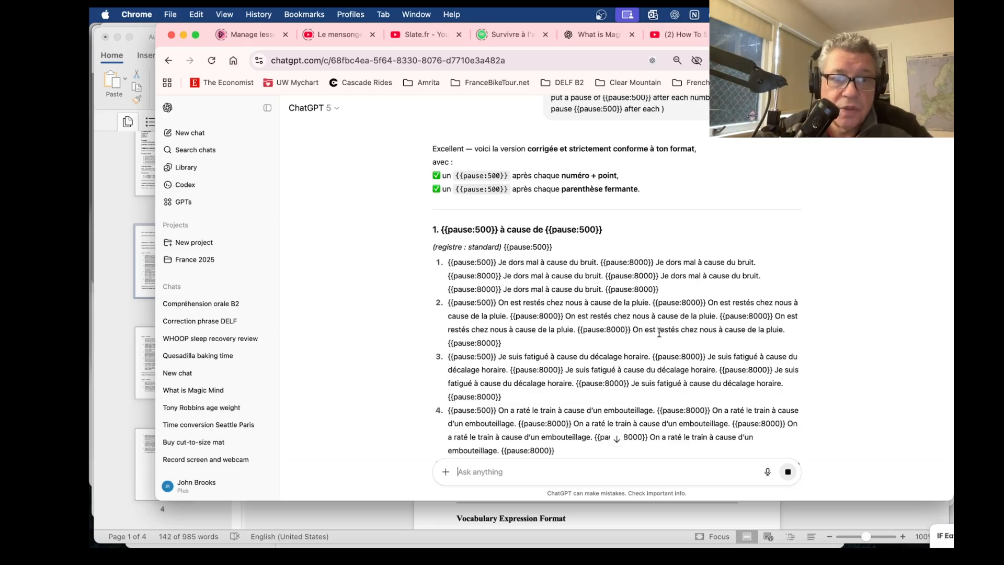
# Review the regenerated sentences with pause tags and copy them from the à cause de heading through the last pourtant sentence.
pyautogui.scroll(-10, 659, 332)
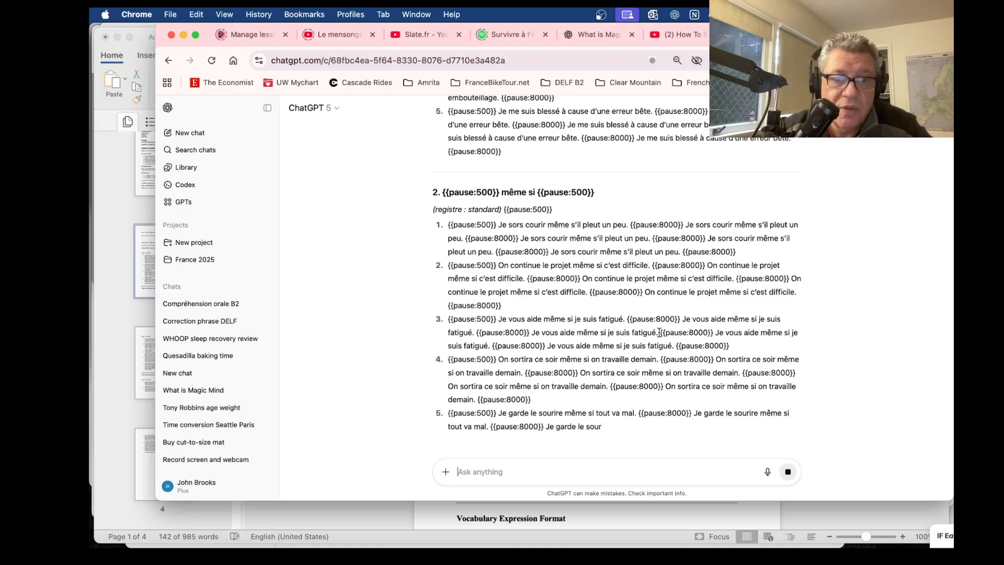
pyautogui.scroll(-5, 659, 332)
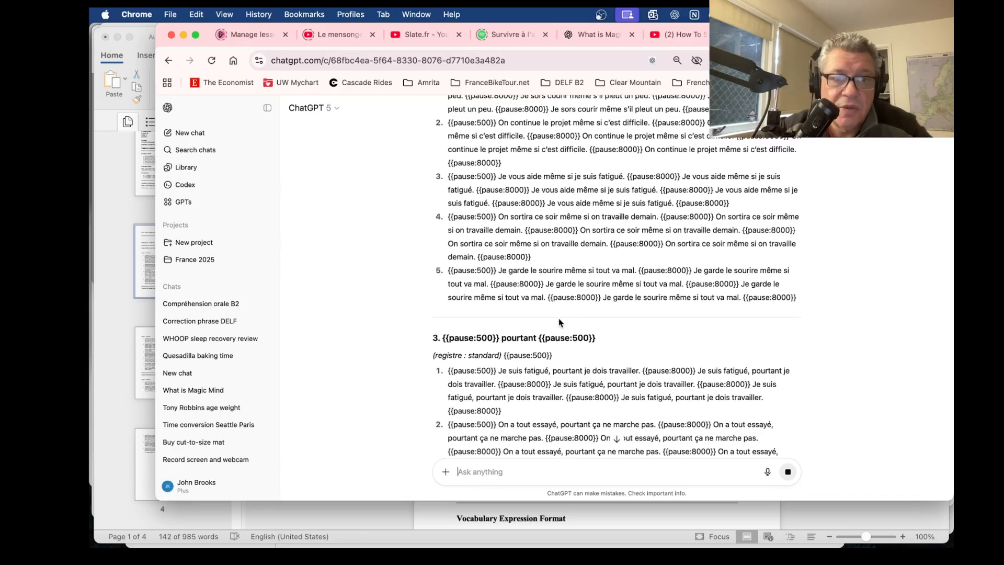
pyautogui.scroll(-5, 558, 318)
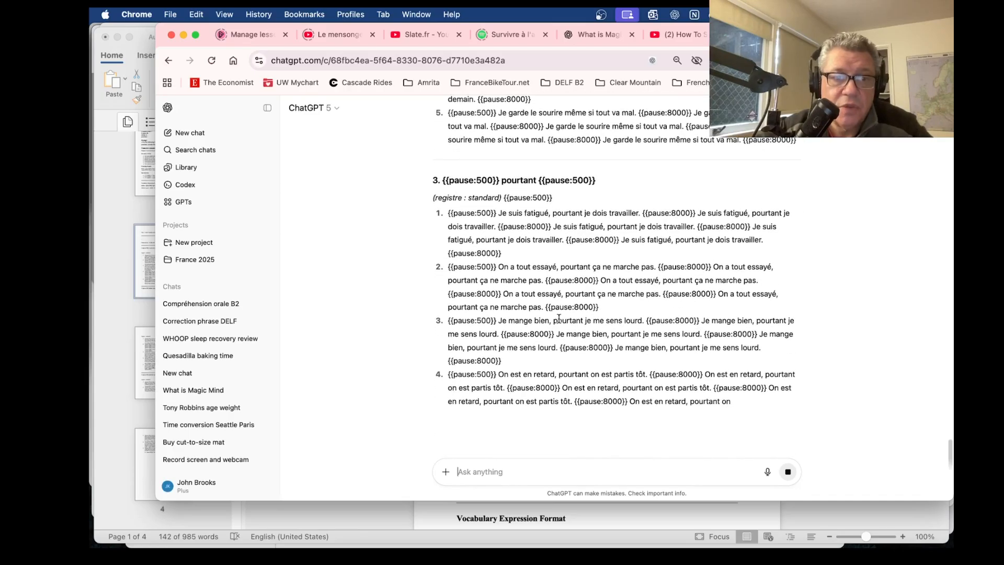
pyautogui.scroll(15, 558, 318)
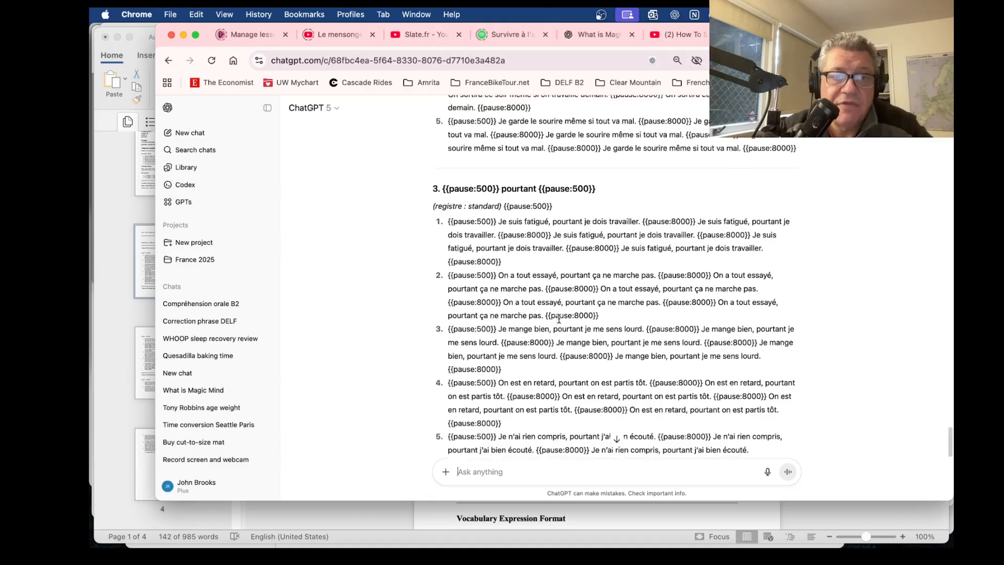
pyautogui.scroll(-10, 555, 336)
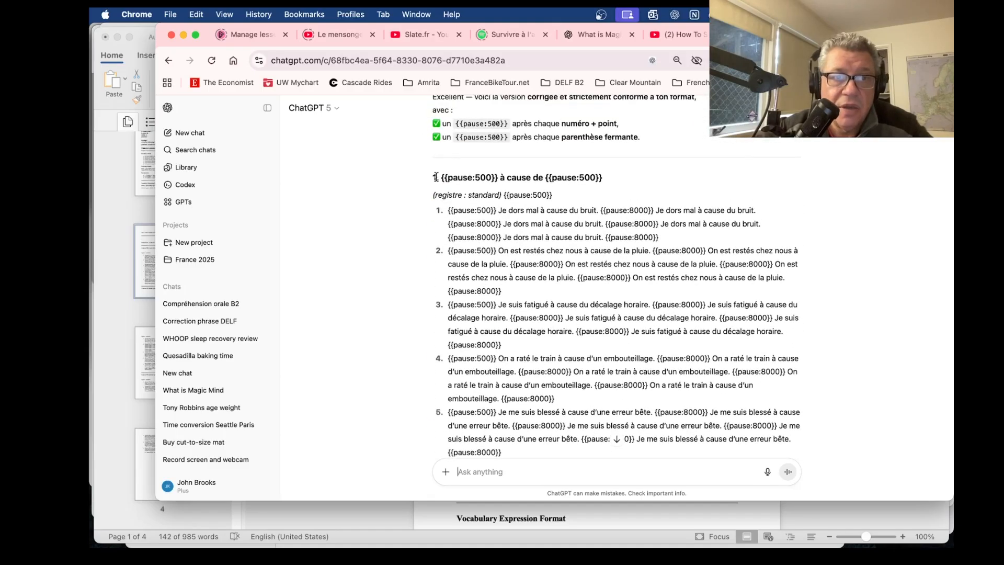
pyautogui.moveTo(434, 177); pyautogui.dragTo(629, 330)
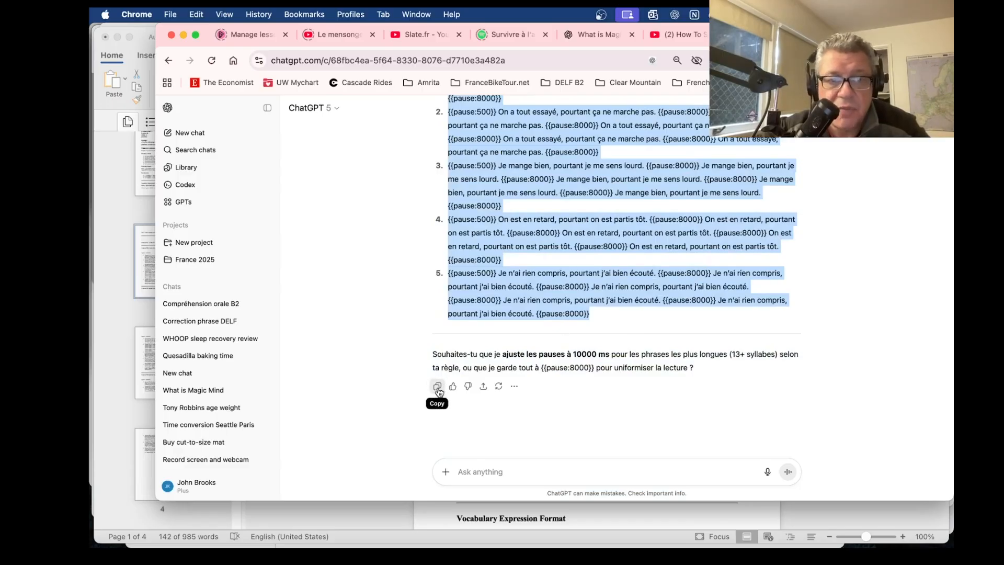
pyautogui.scroll(15, 444, 246)
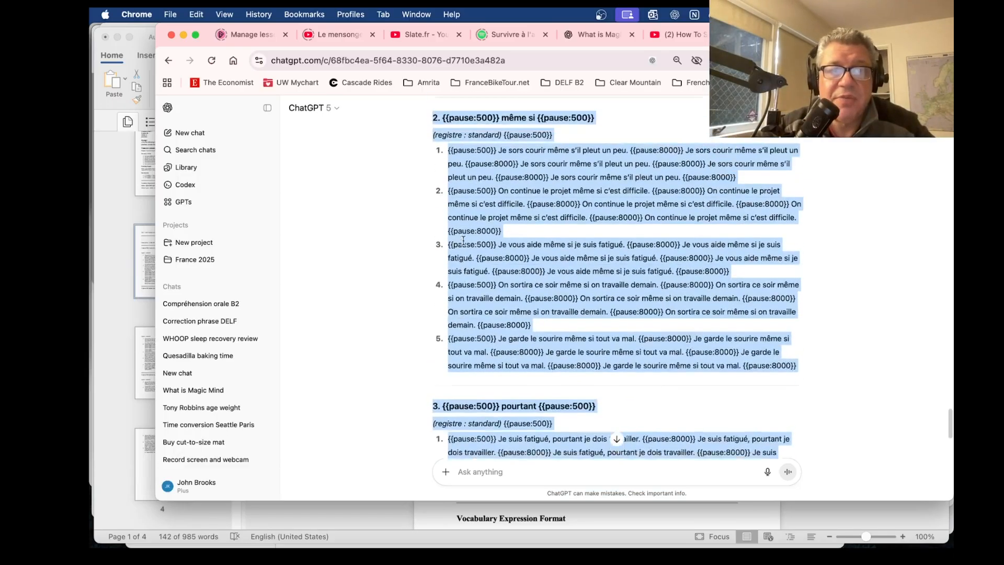
pyautogui.scroll(2, 463, 272)
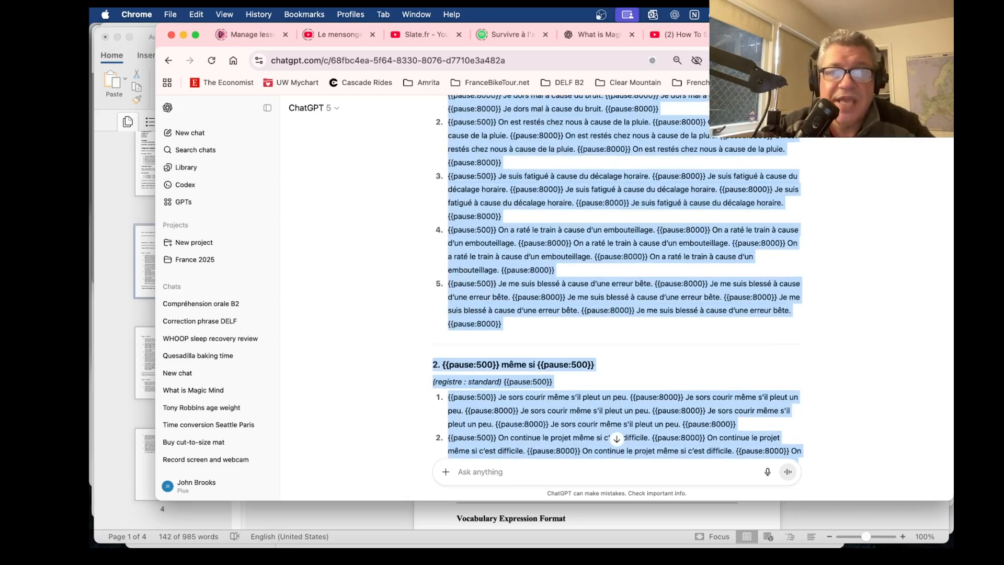
# Switch to TTSReader, close the earlier audio export and the generated audio folder, and return to the text editor.
pyautogui.click(773, 34)
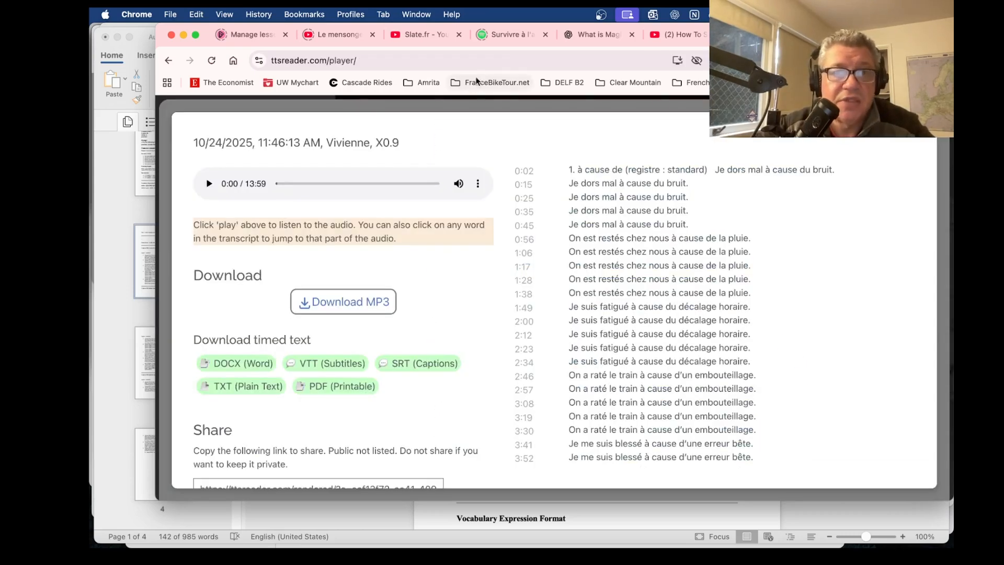
pyautogui.click(921, 126)
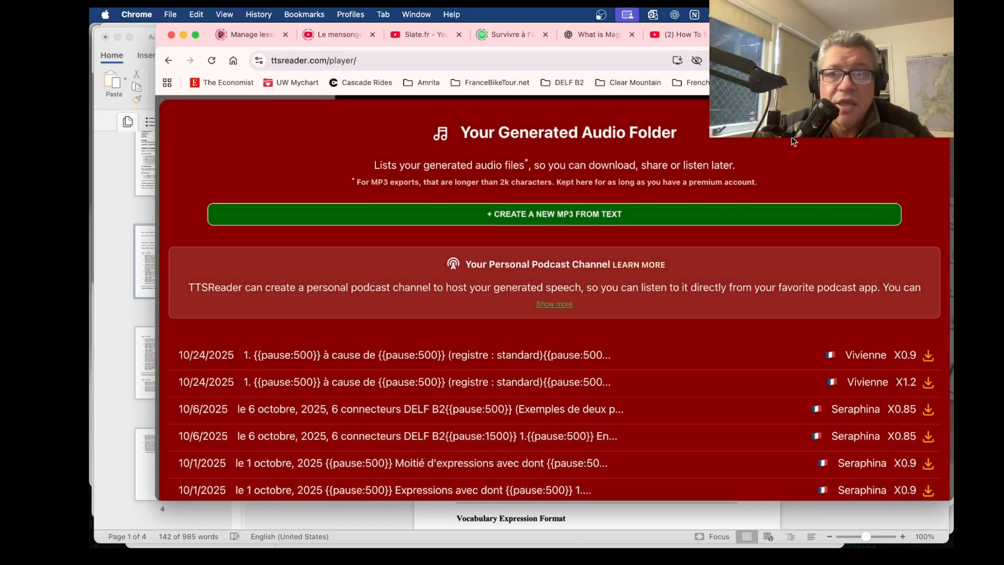
pyautogui.click(928, 121)
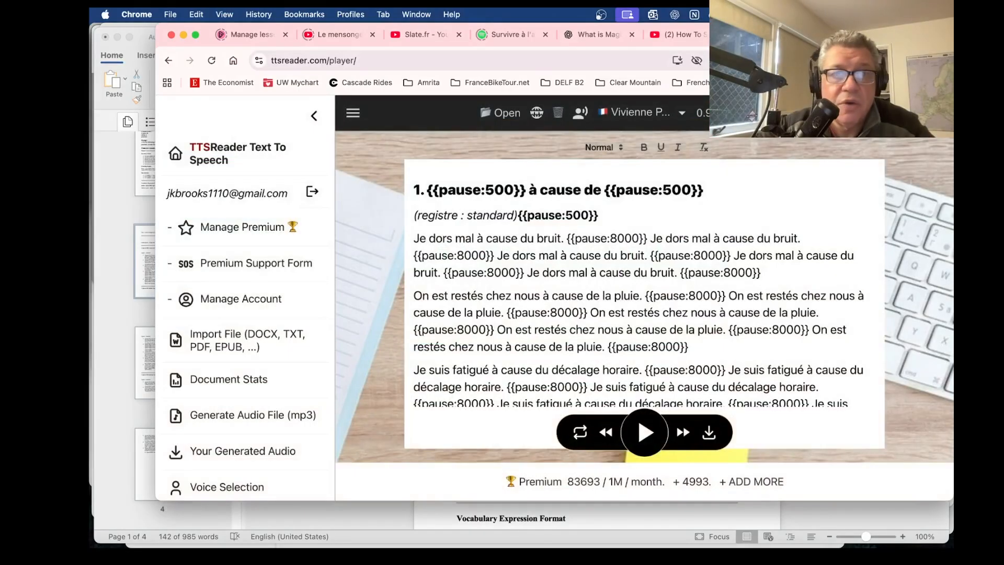
# Clear the old text from the reader and paste the copied sentences with pause tags in its place.
pyautogui.click(557, 114)
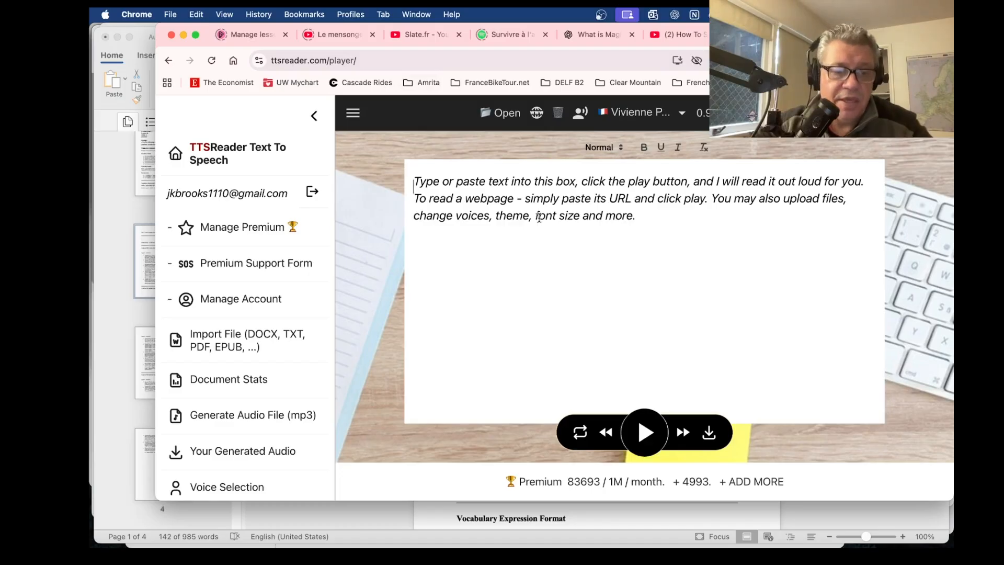
pyautogui.press('super+v')
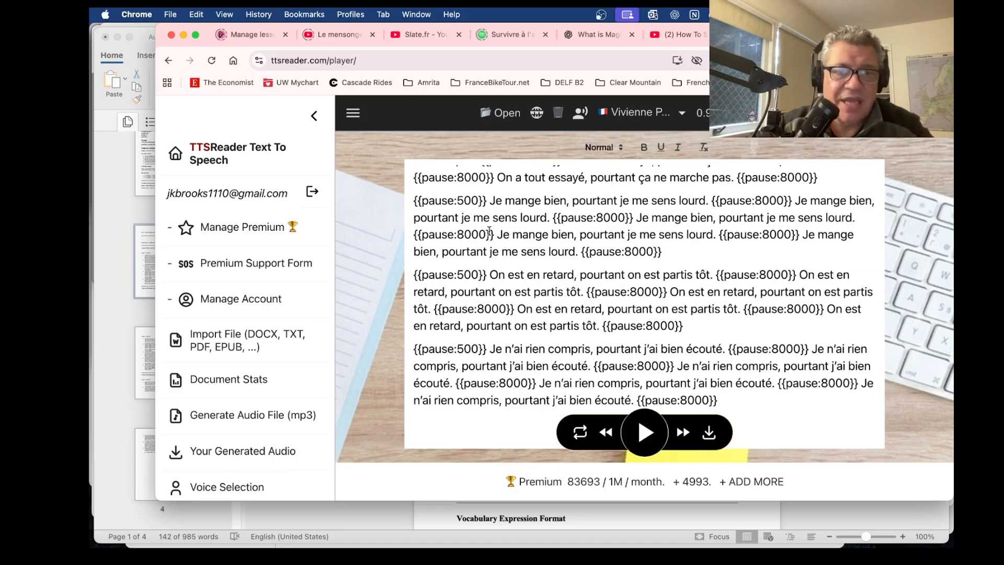
pyautogui.scroll(10, 498, 241)
pyautogui.scroll(5, 496, 234)
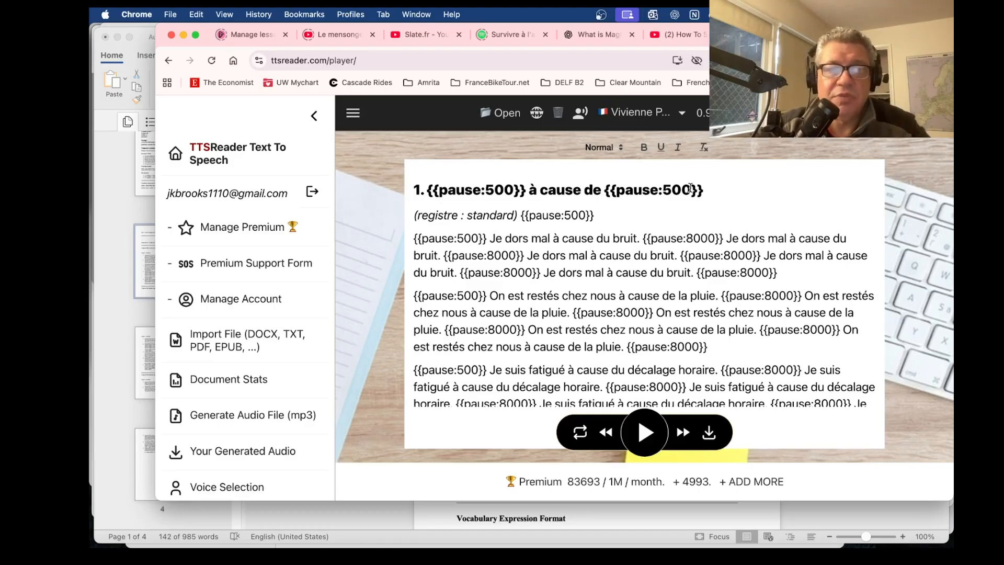
# Check the pasted text through to its end and add the closing line "Fin , Fin, Fin" below the last sentence.
pyautogui.scroll(-5, 515, 229)
pyautogui.scroll(-3, 515, 229)
pyautogui.scroll(7, 515, 229)
pyautogui.scroll(-3, 515, 229)
pyautogui.scroll(-15, 514, 229)
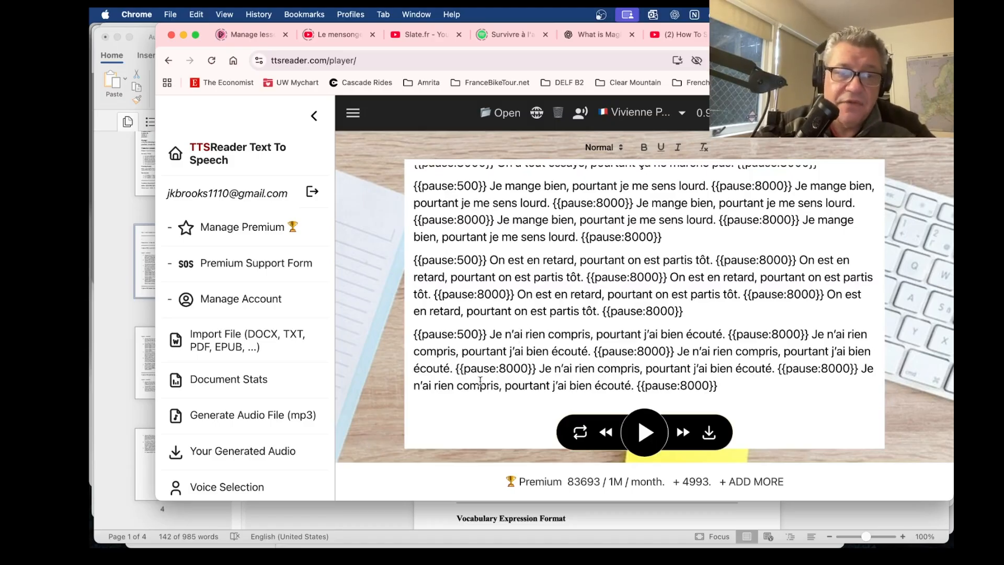
pyautogui.press('Return')
pyautogui.press('Return')
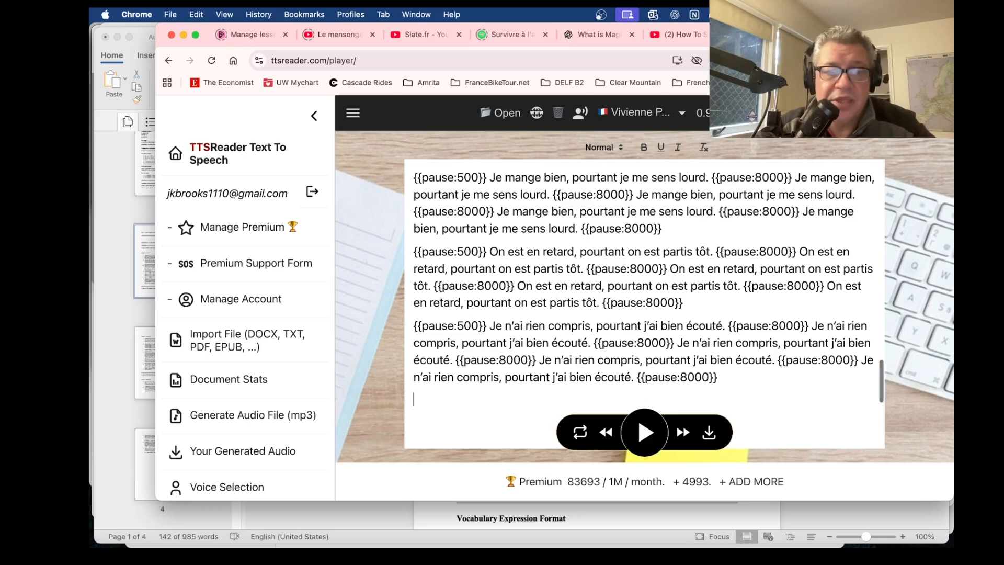
pyautogui.write('Fi')
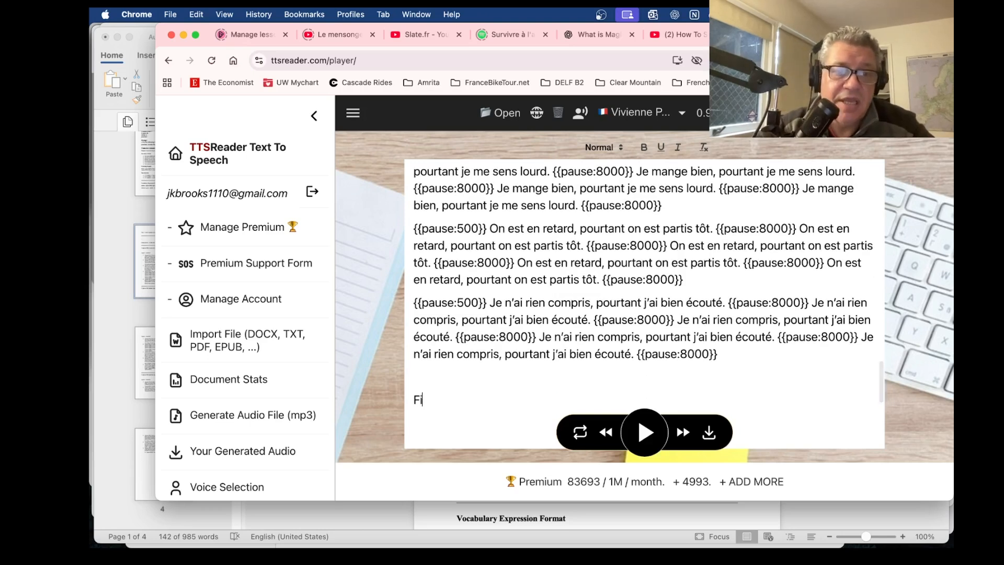
pyautogui.write('n ,')
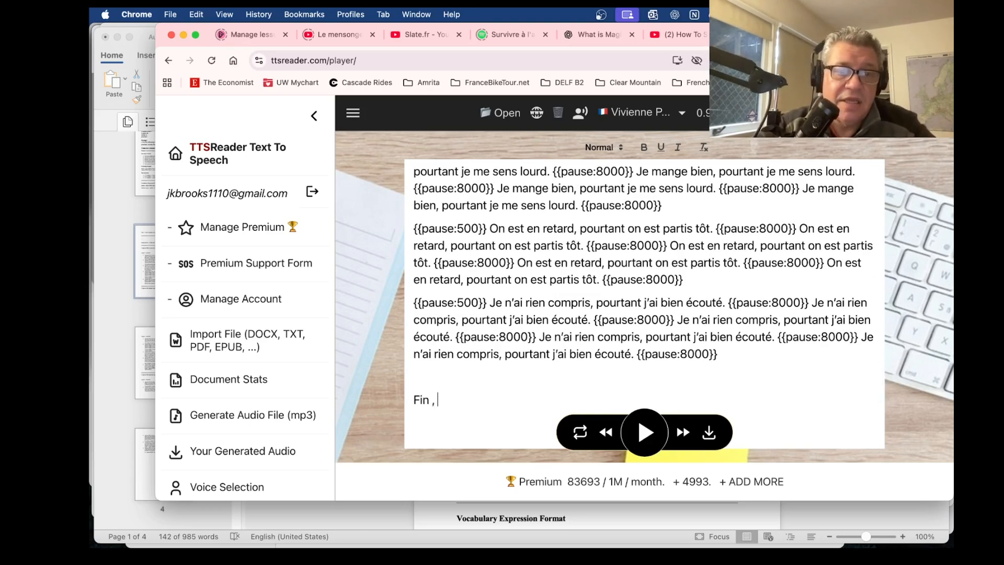
pyautogui.write(' Fin, Fin')
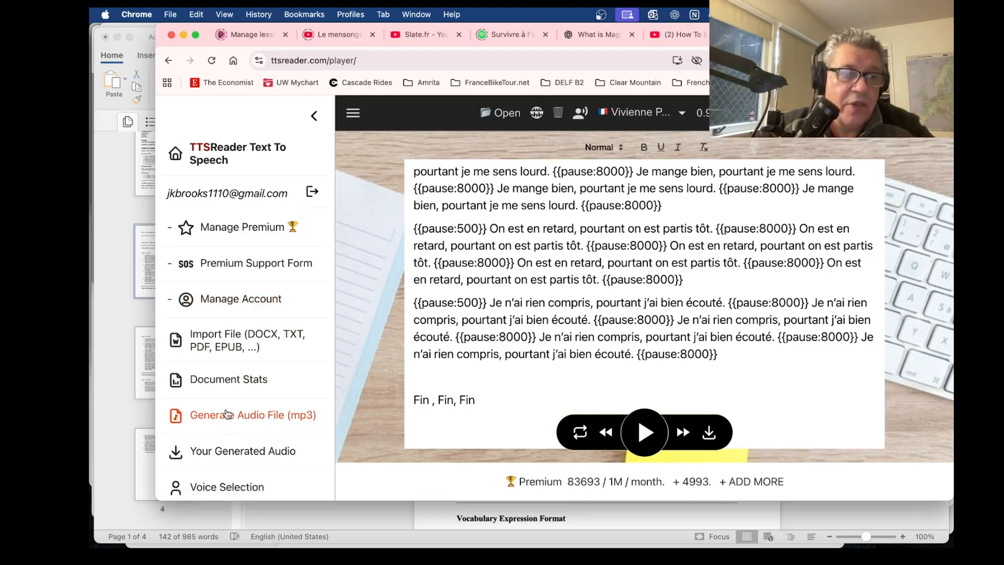
pyautogui.click(199, 423)
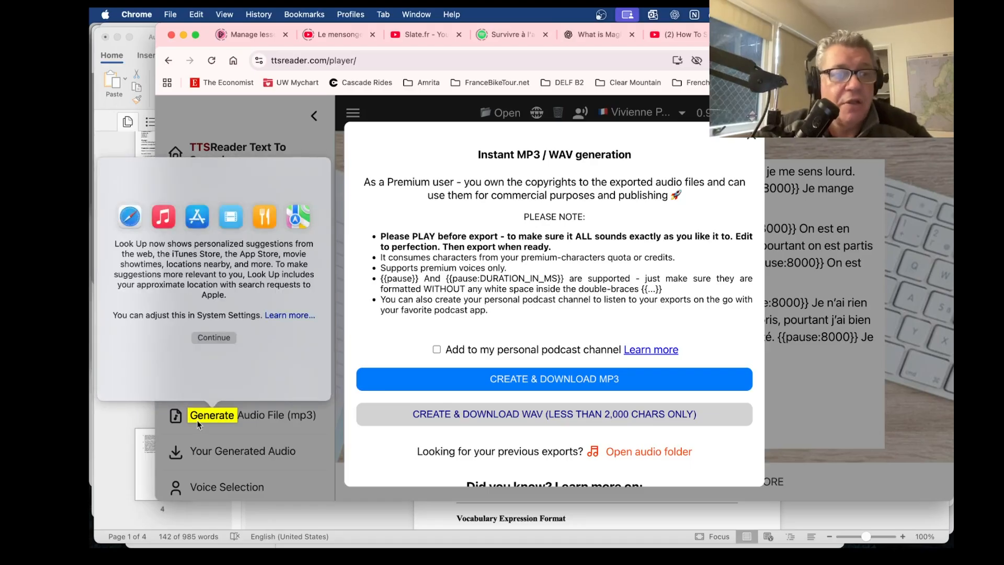
pyautogui.click(237, 436)
pyautogui.click(241, 417)
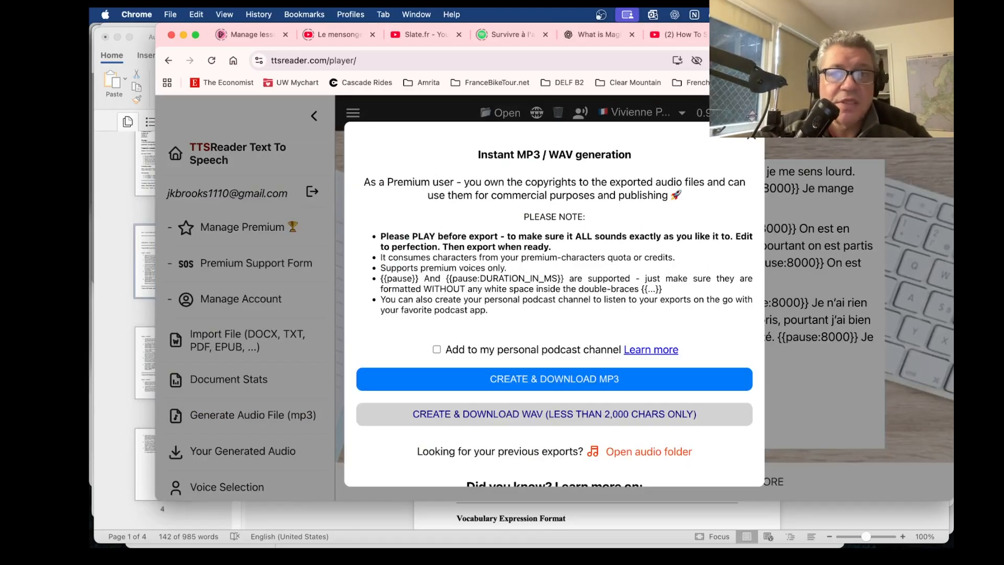
pyautogui.click(751, 137)
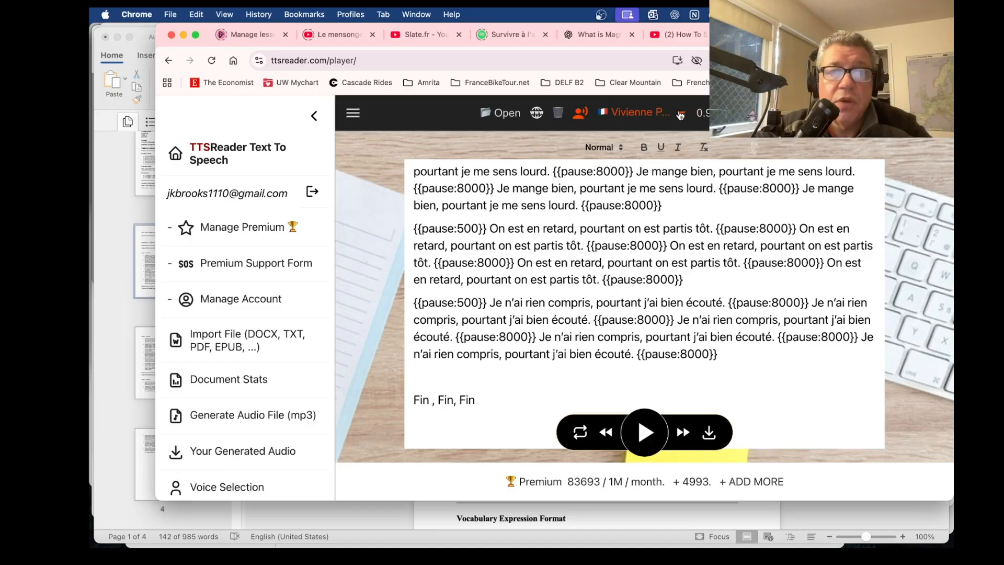
# Look over the Français (France) language setting and the free and premium voices, and preview the Vivienne Premium voice.
pyautogui.click(681, 113)
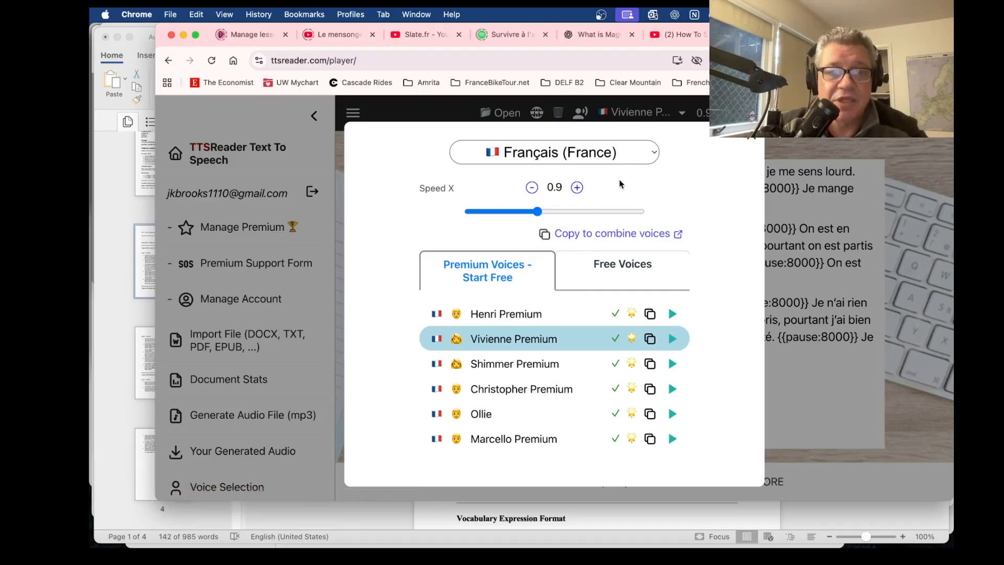
pyautogui.click(653, 153)
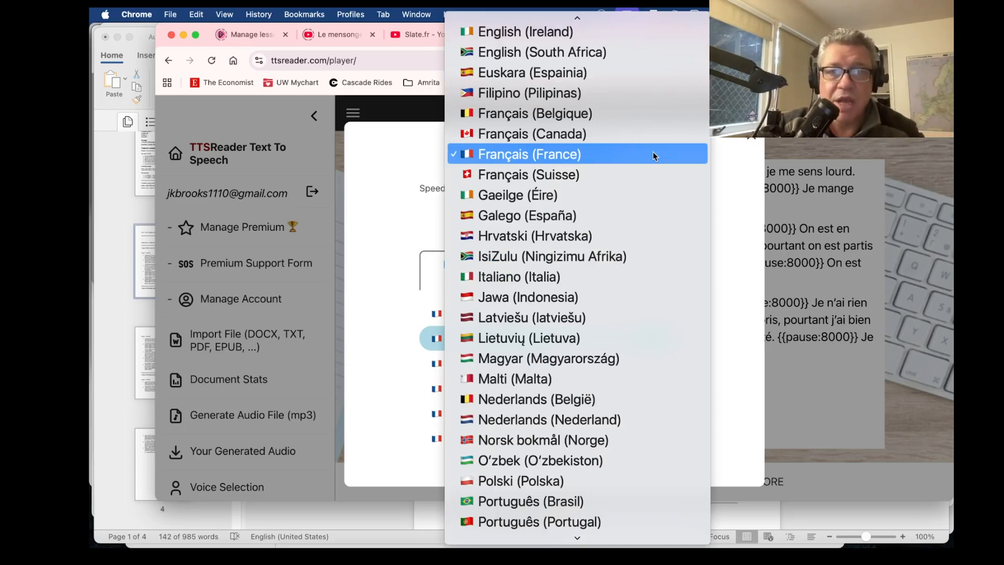
pyautogui.click(652, 155)
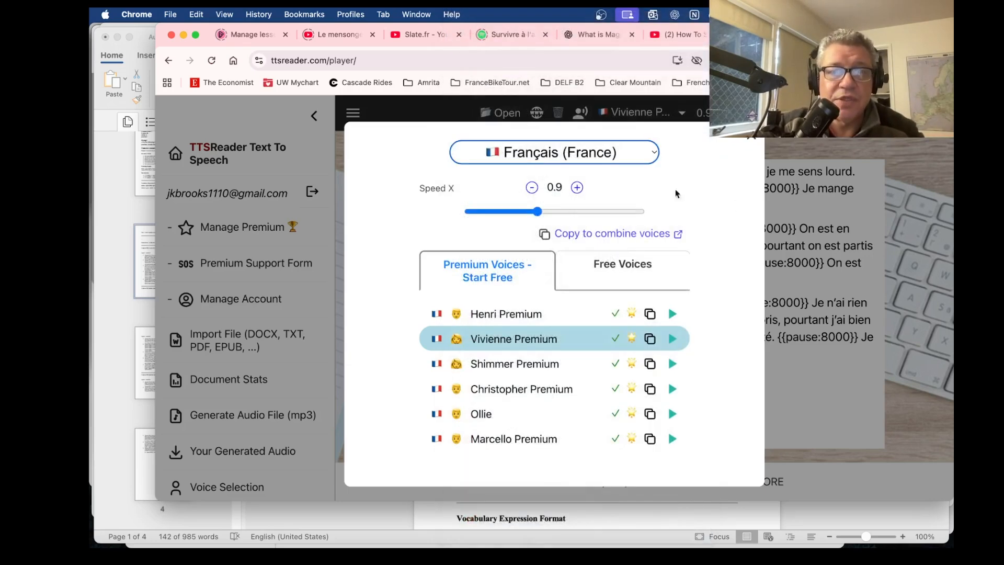
pyautogui.click(625, 283)
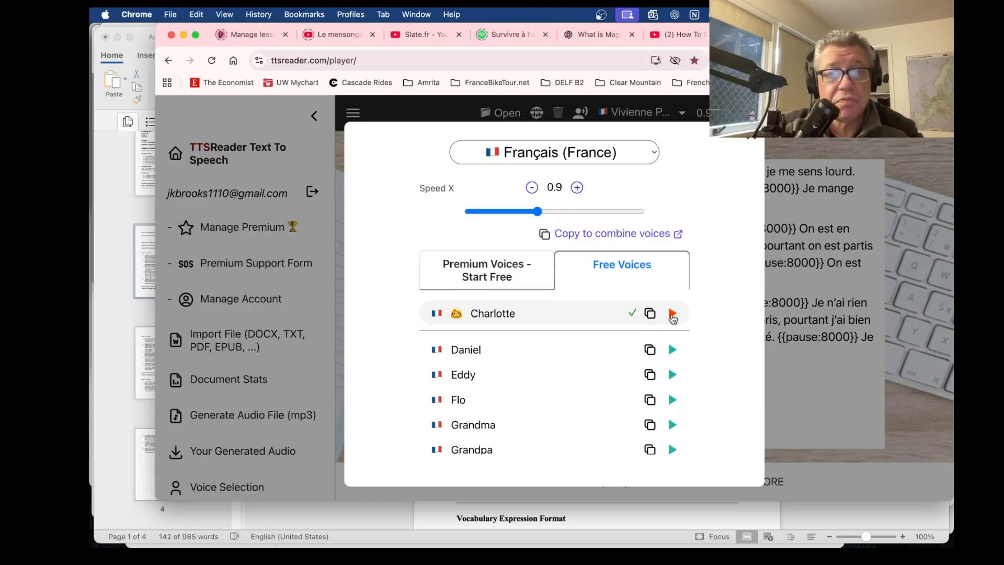
pyautogui.click(494, 270)
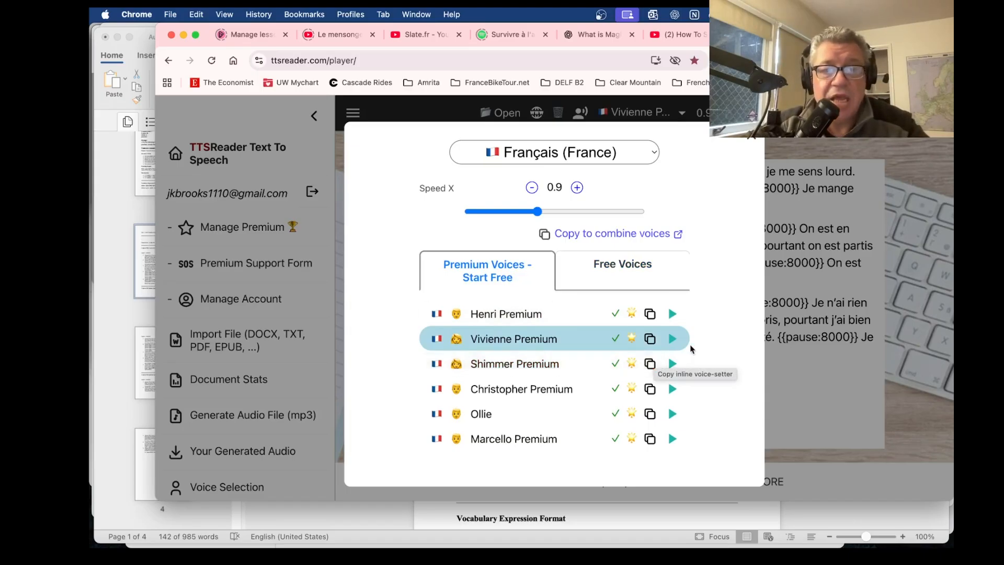
pyautogui.click(673, 340)
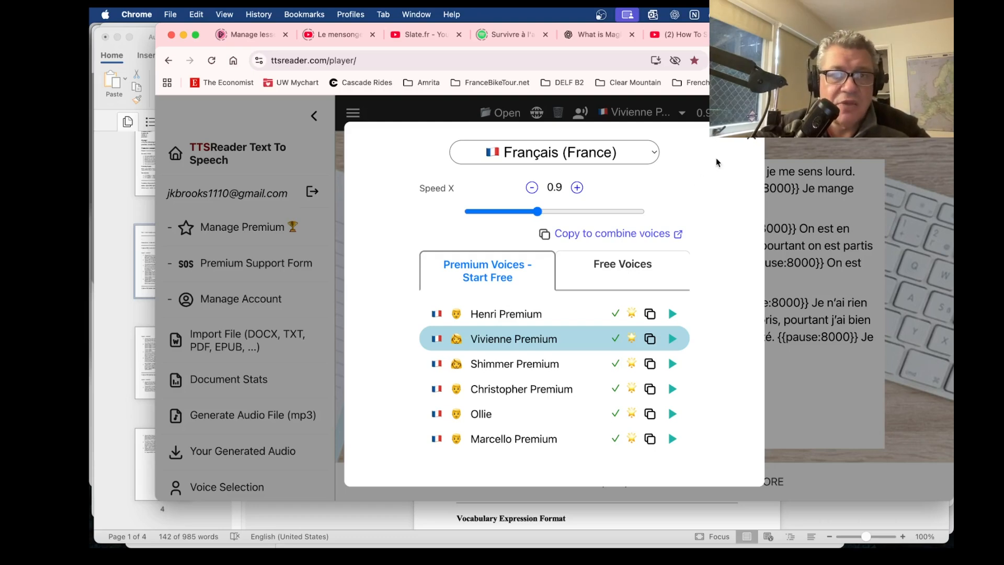
pyautogui.click(750, 139)
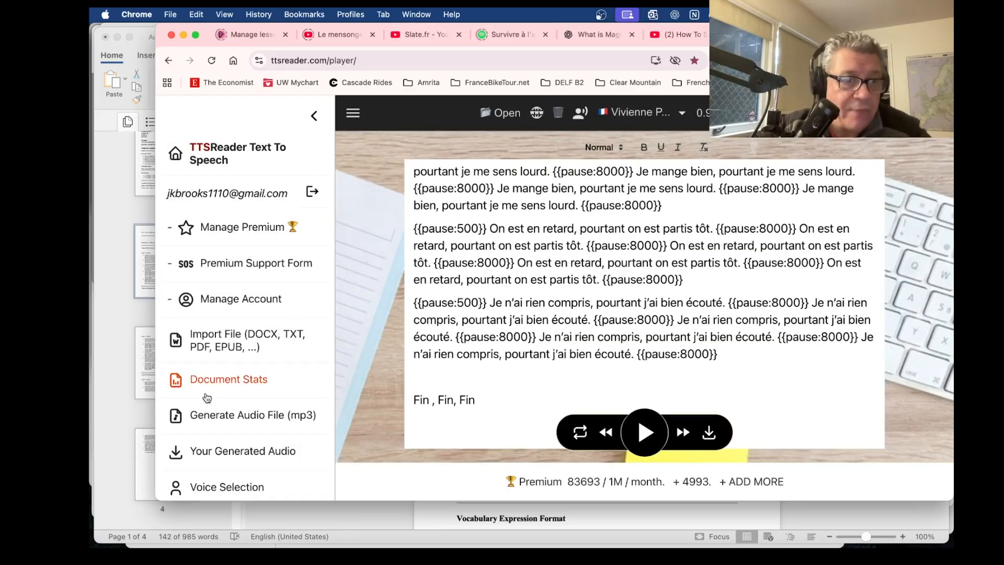
# Generate an MP3 audio file from the text without adding it to the personal podcast channel.
pyautogui.click(209, 414)
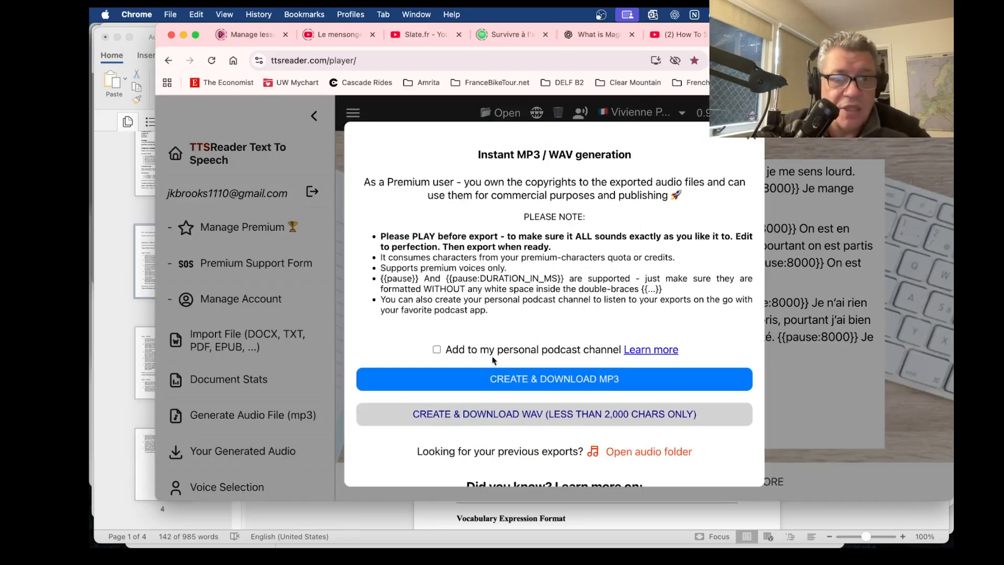
pyautogui.click(475, 377)
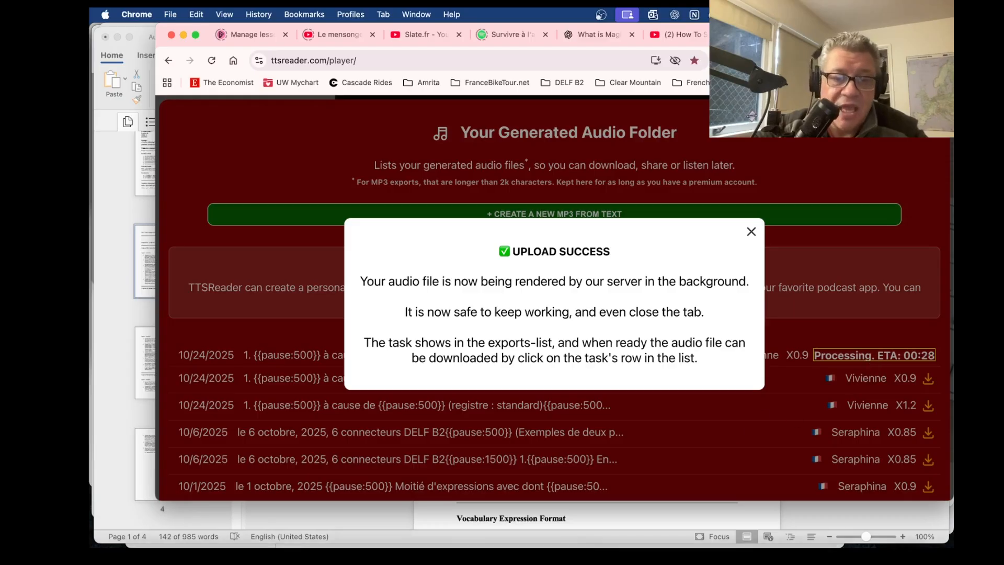
# Switch to OBS to check the screen recording's status and return to the generated audio page.
pyautogui.moveTo(755, 544)
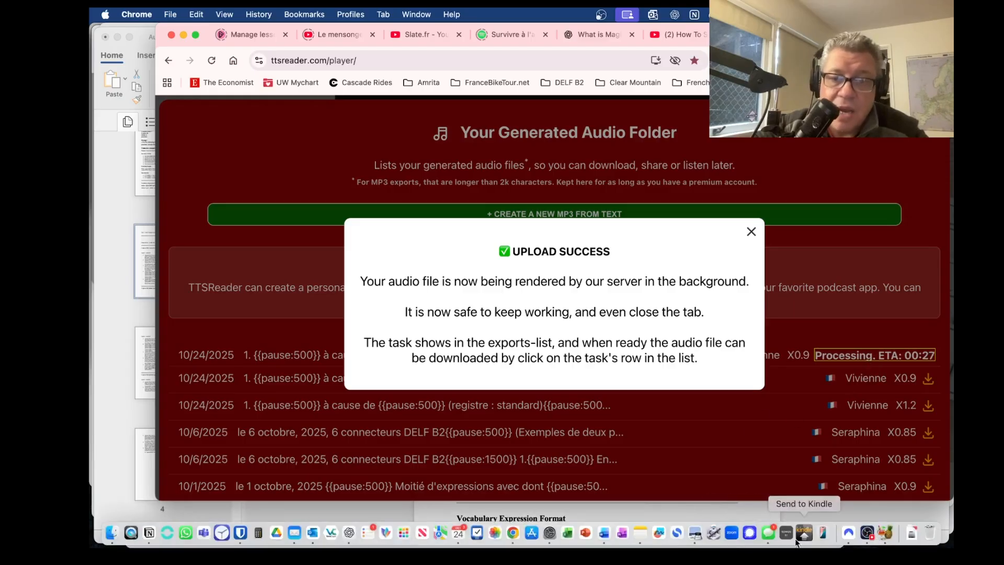
pyautogui.click(867, 532)
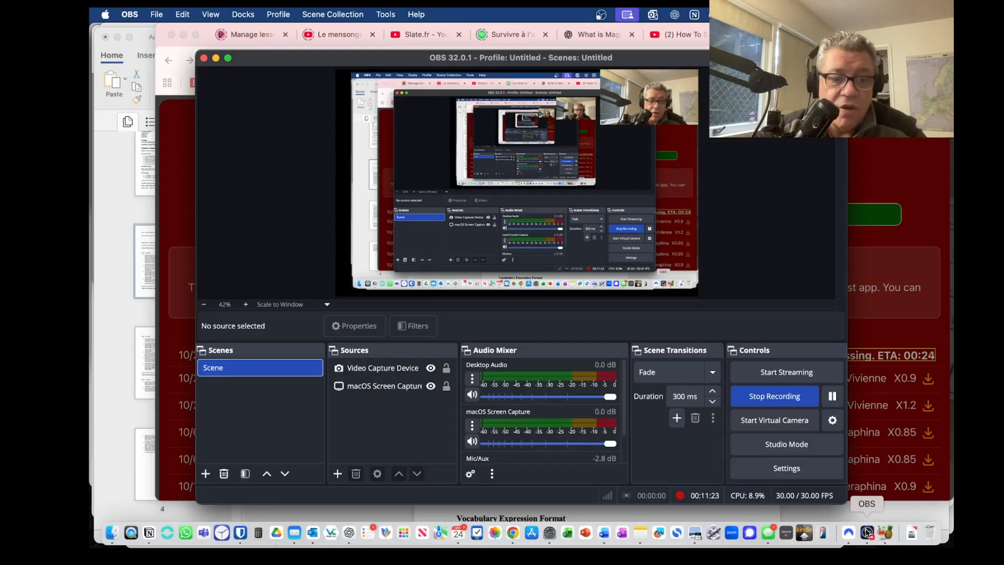
pyautogui.click(926, 160)
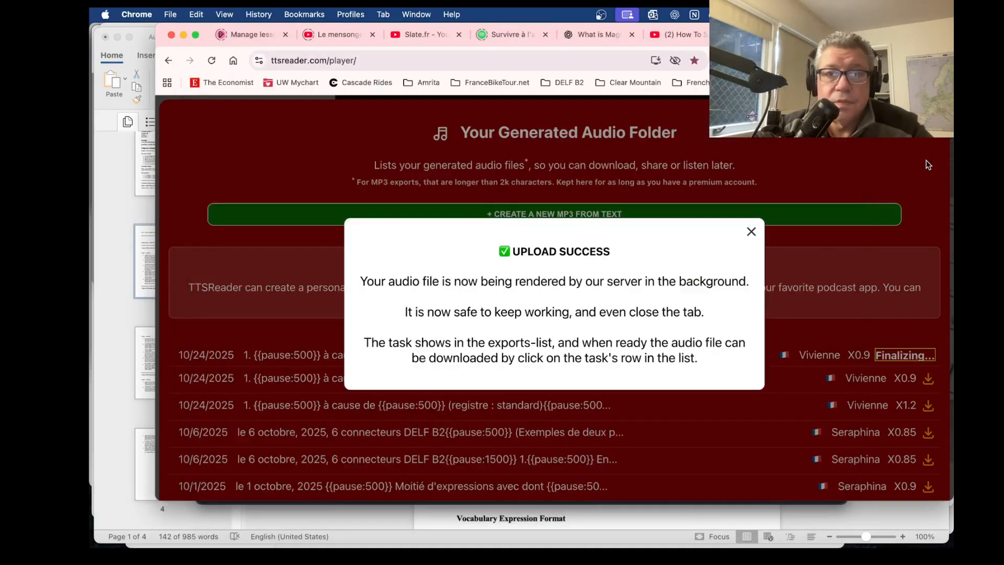
# Open the newly rendered à cause de audio export with its player, download options and timed transcript.
pyautogui.click(926, 160)
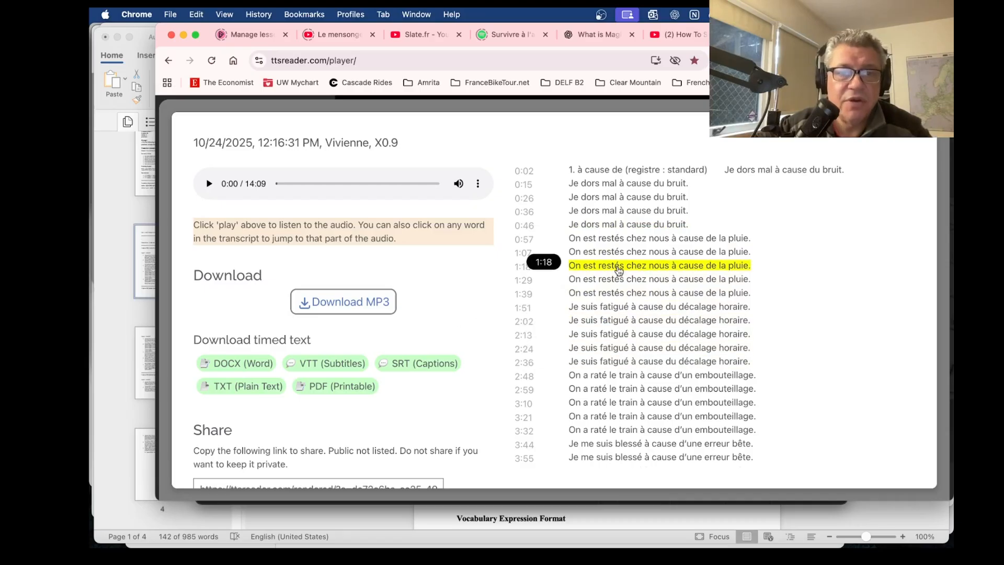
# Look through the timed transcript down to its end and play the opening seconds of the rendered audio.
pyautogui.scroll(-8, 741, 288)
pyautogui.scroll(-20, 741, 288)
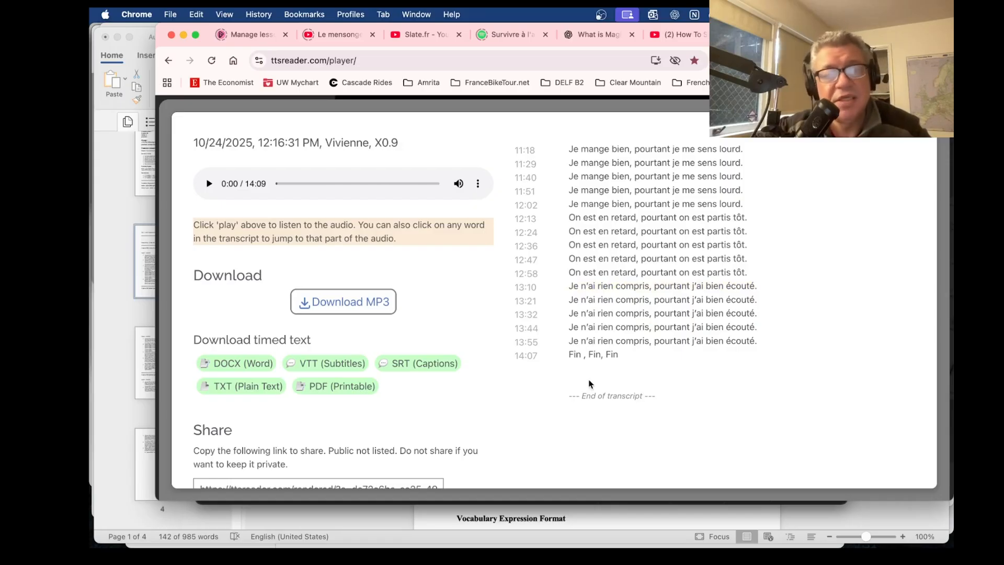
pyautogui.scroll(20, 639, 289)
pyautogui.scroll(6, 642, 290)
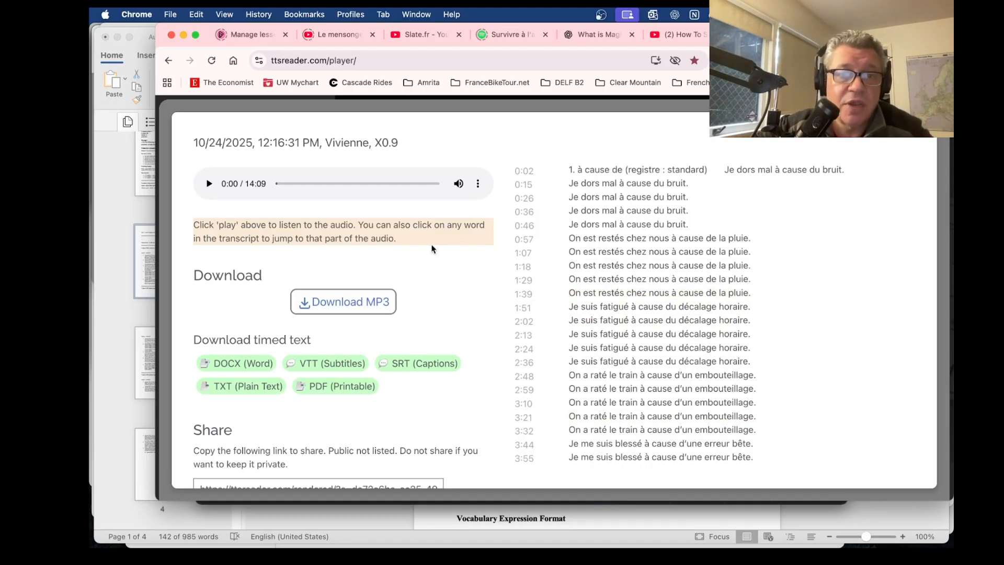
pyautogui.scroll(-3, 812, 360)
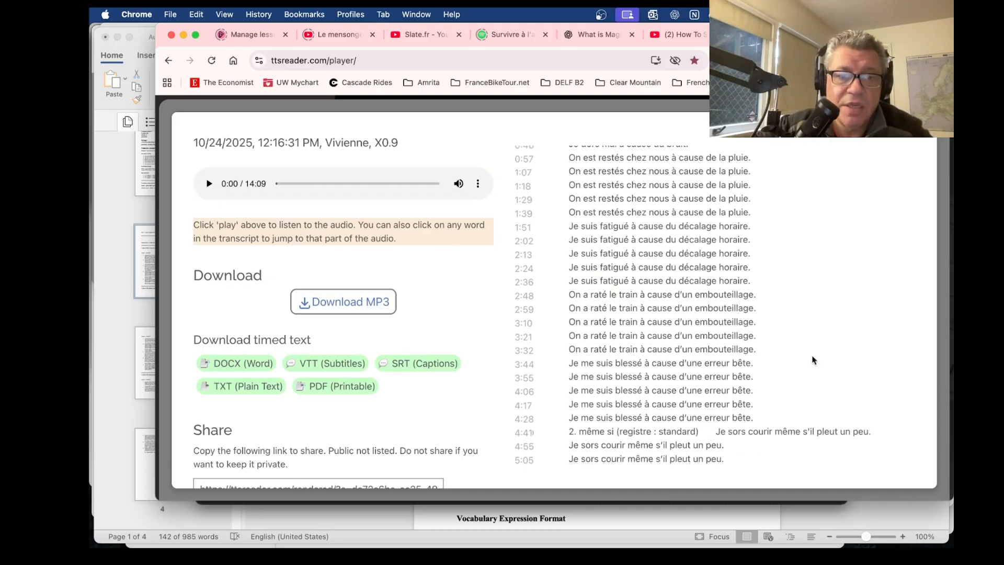
pyautogui.scroll(3, 813, 360)
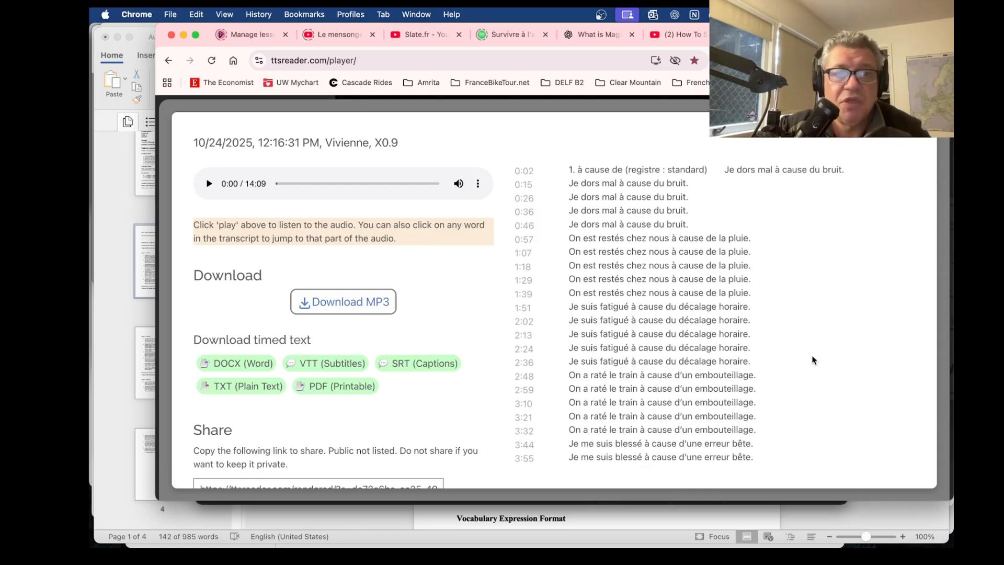
pyautogui.click(210, 184)
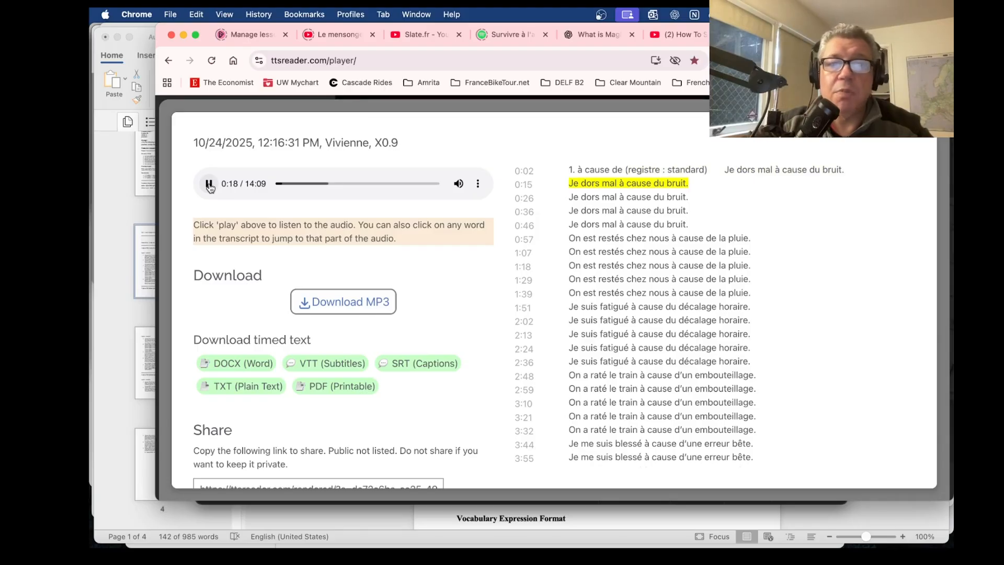
pyautogui.click(209, 184)
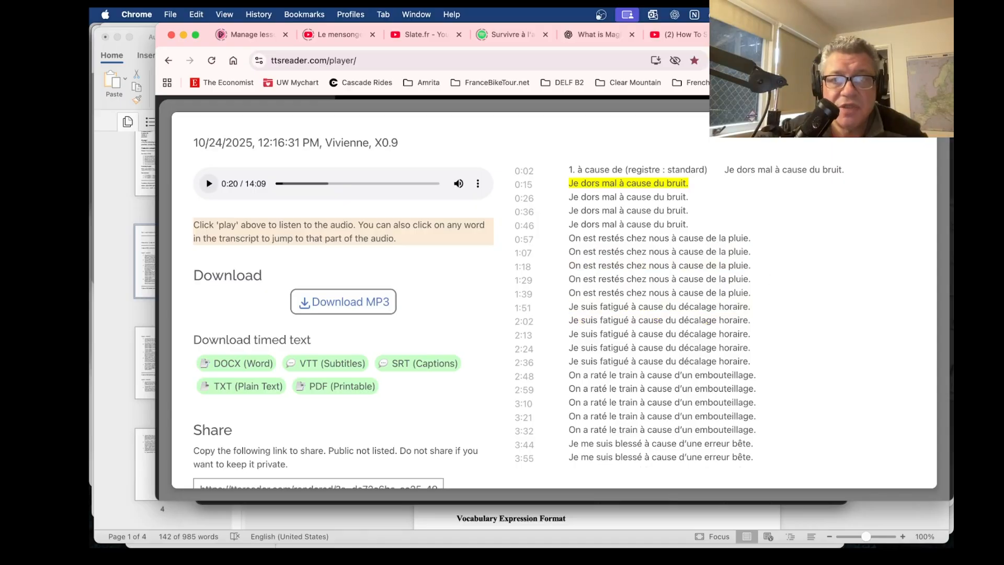
# Download the newest à cause de export from the generated audio folder and show the MP3 in the Downloads folder.
pyautogui.click(928, 120)
pyautogui.click(931, 116)
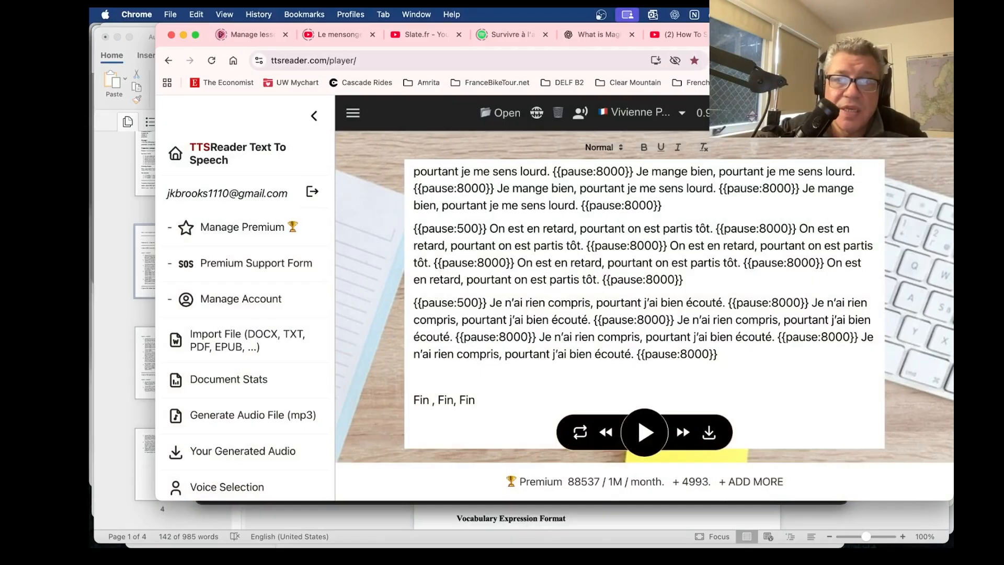
pyautogui.click(242, 451)
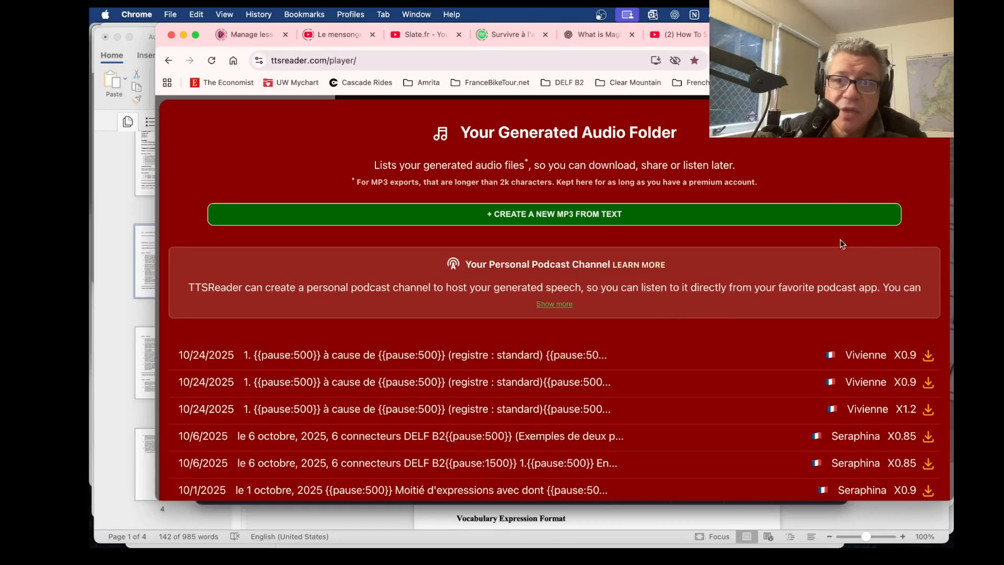
pyautogui.click(928, 356)
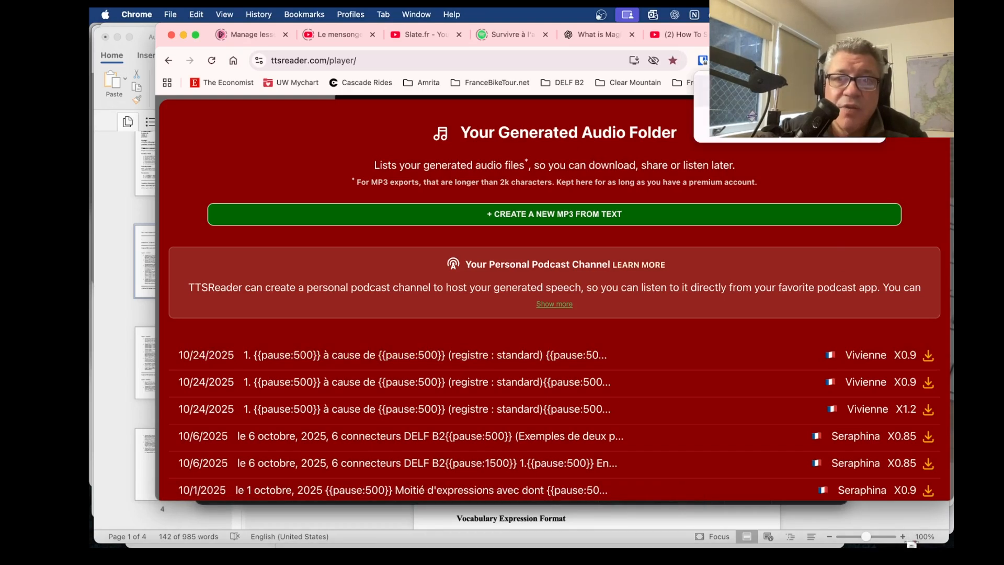
pyautogui.click(851, 93)
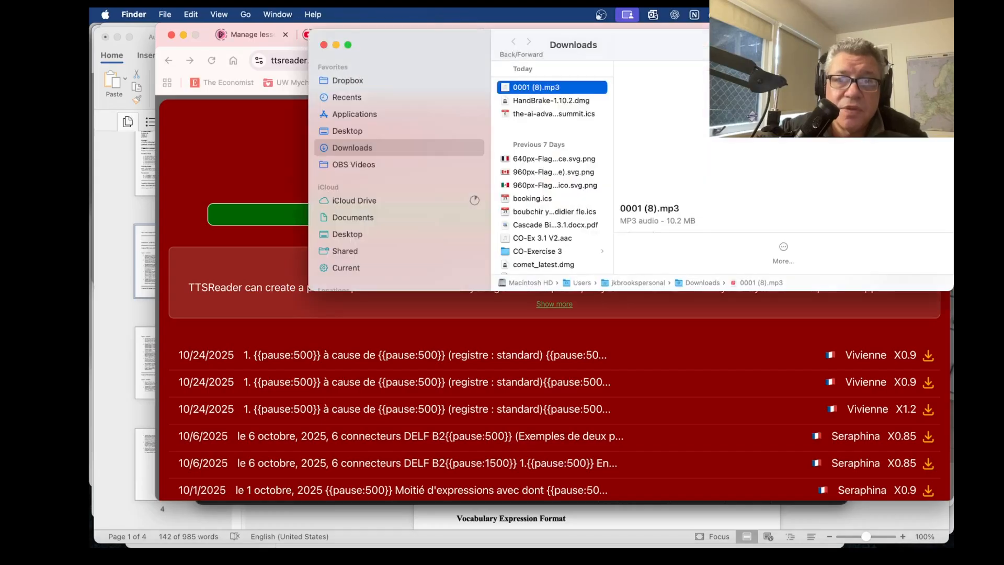
# Rename the downloaded MP3 file as 2025-1024 connecteurs.mp3.
pyautogui.click(519, 87)
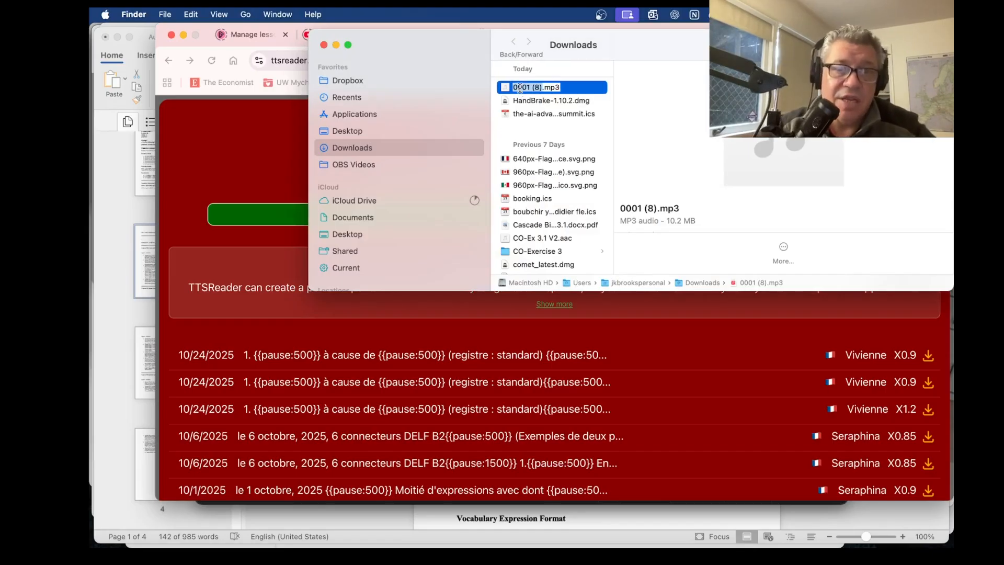
pyautogui.write('10')
pyautogui.press('BackSpace')
pyautogui.press('BackSpace')
pyautogui.write('202')
pyautogui.write('5')
pyautogui.write('1024')
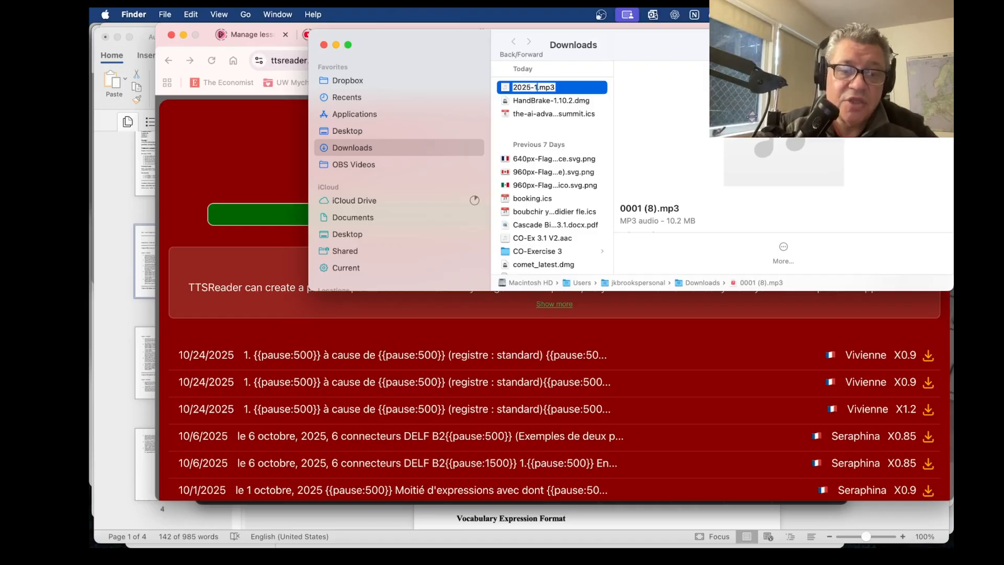
pyautogui.write(' connect')
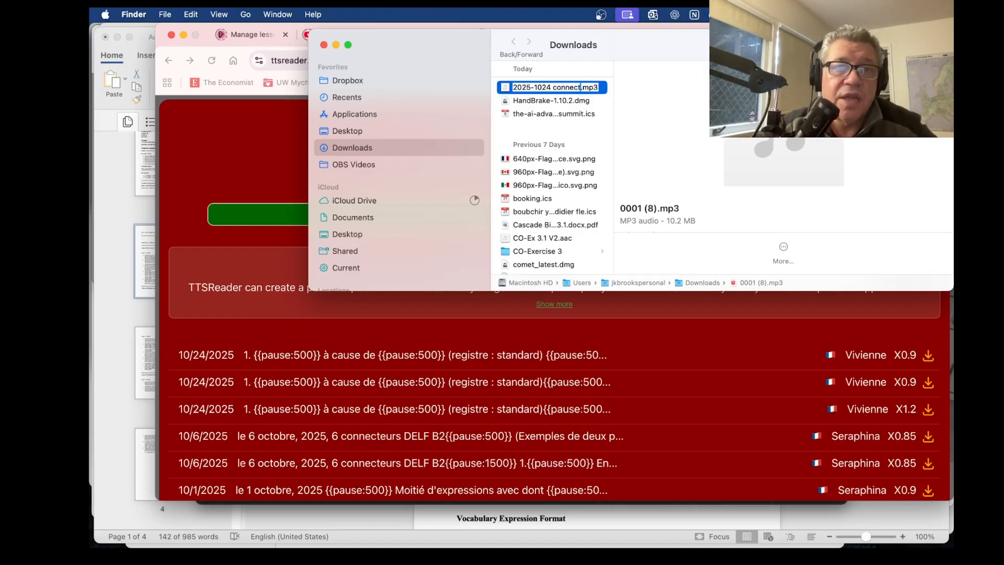
pyautogui.write('eurs')
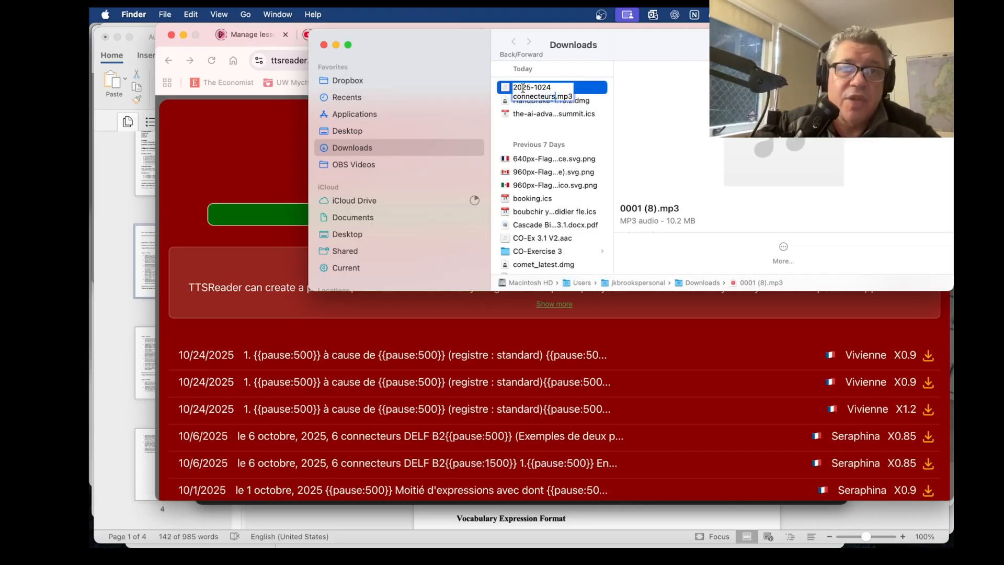
pyautogui.click(557, 114)
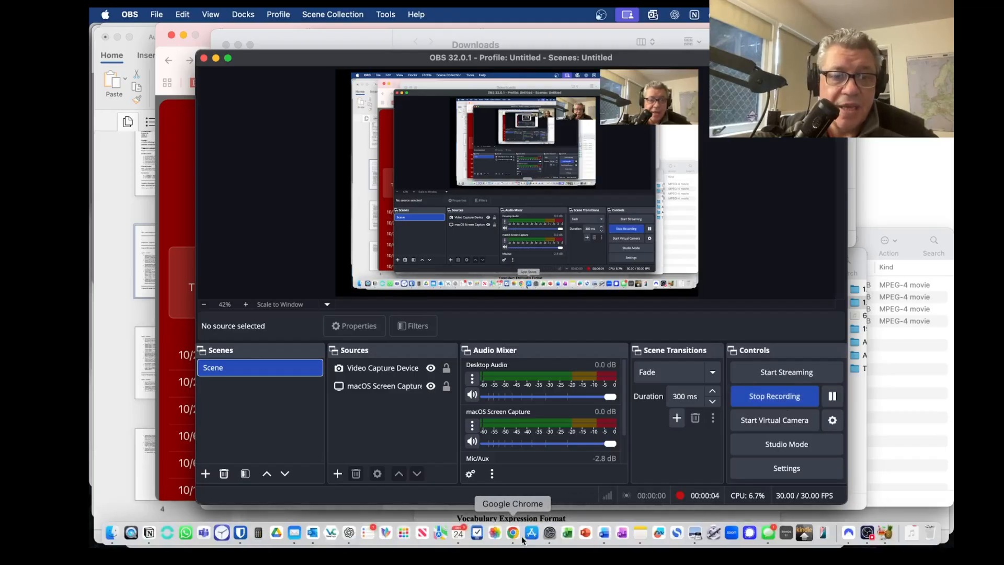
# Switch from OBS to Chrome, close the generated audio folder and bring the Finder windows forward.
pyautogui.click(513, 532)
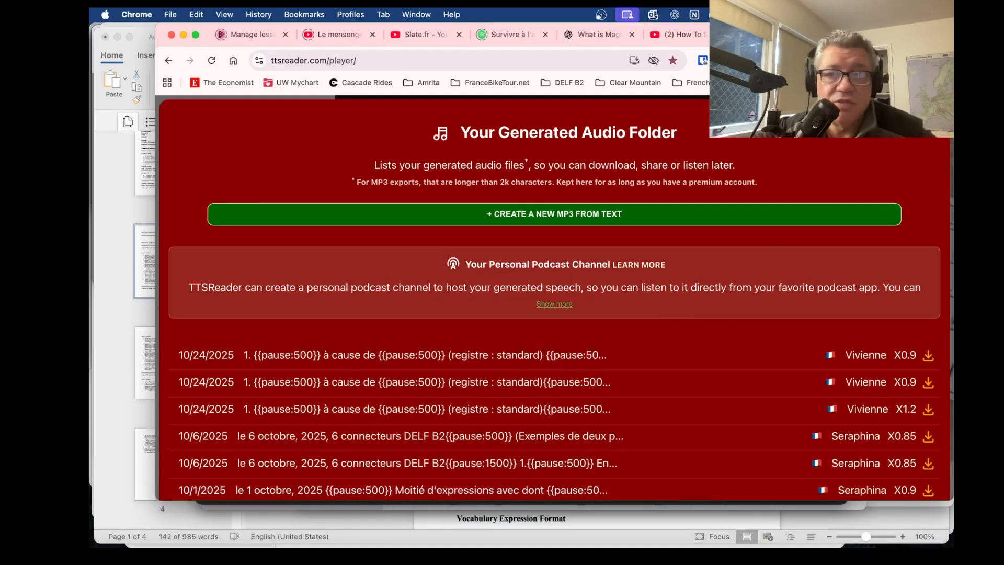
pyautogui.press('Escape')
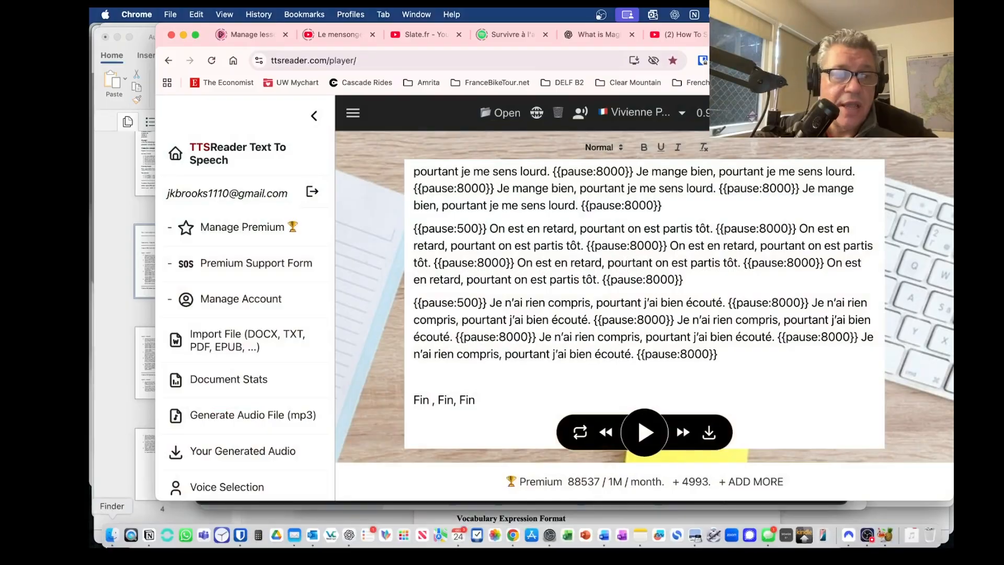
pyautogui.click(113, 533)
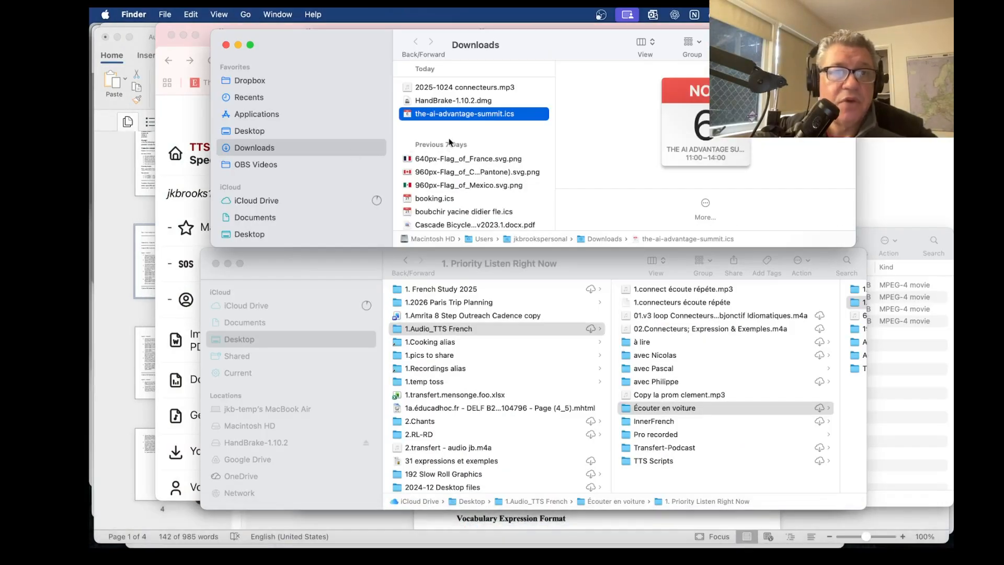
# Move 2025-1024 connecteurs.mp3 from Downloads into the iCloud folder 1. Priority Listen Right Now inside Écouter en voiture.
pyautogui.click(457, 89)
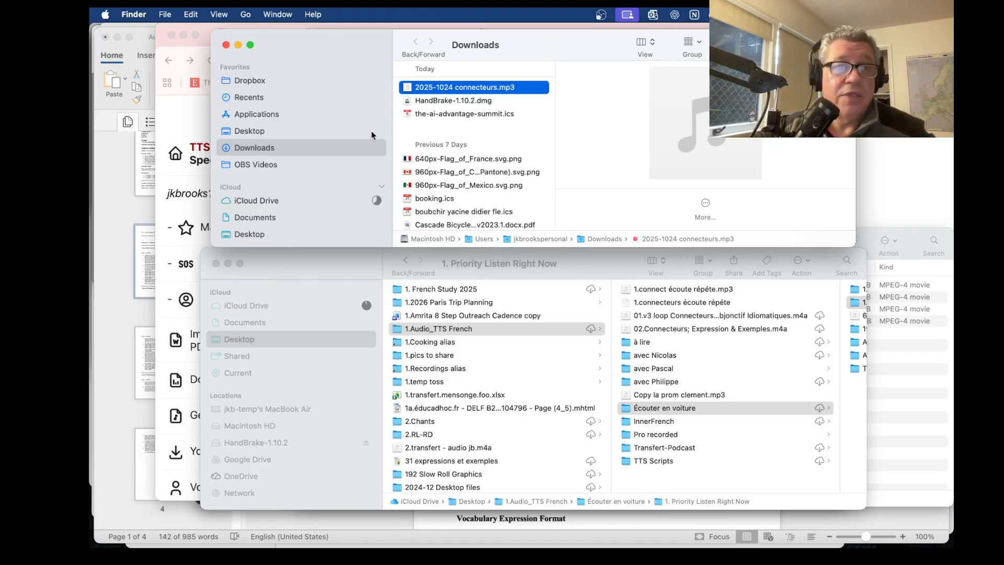
pyautogui.click(332, 258)
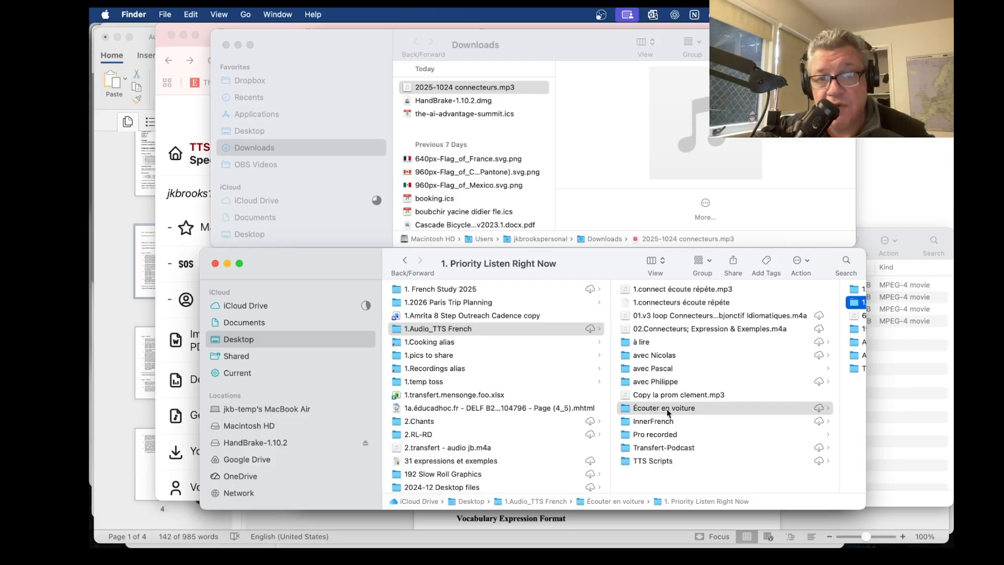
pyautogui.hscroll(3, 668, 413)
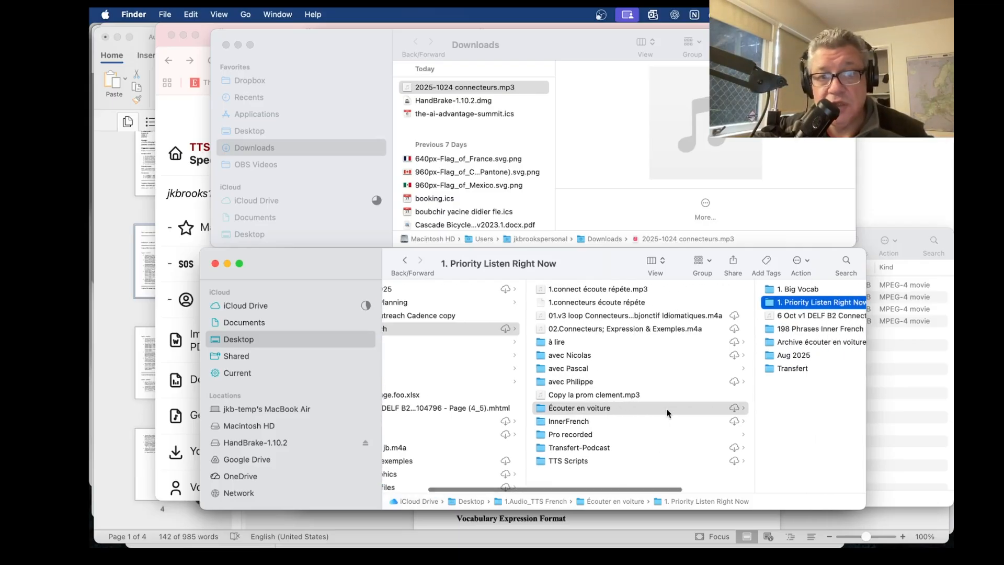
pyautogui.hscroll(2, 667, 412)
pyautogui.hscroll(2, 668, 413)
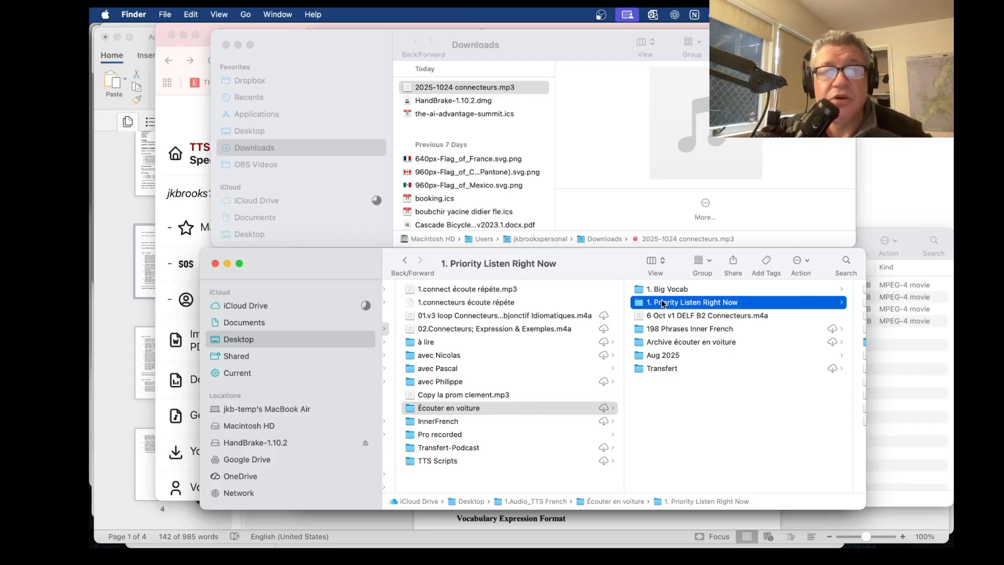
pyautogui.hscroll(3, 662, 304)
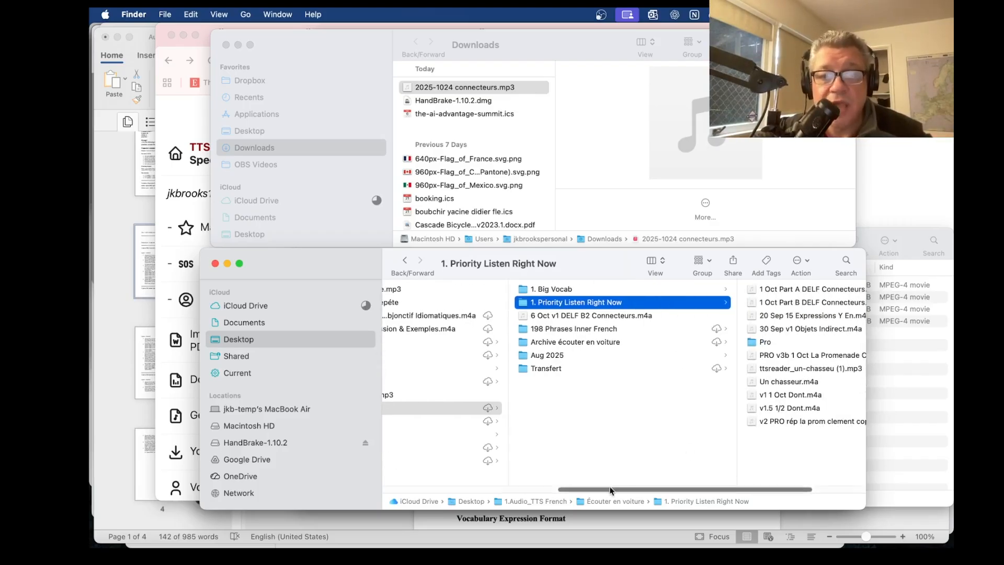
pyautogui.moveTo(440, 90); pyautogui.dragTo(564, 307)
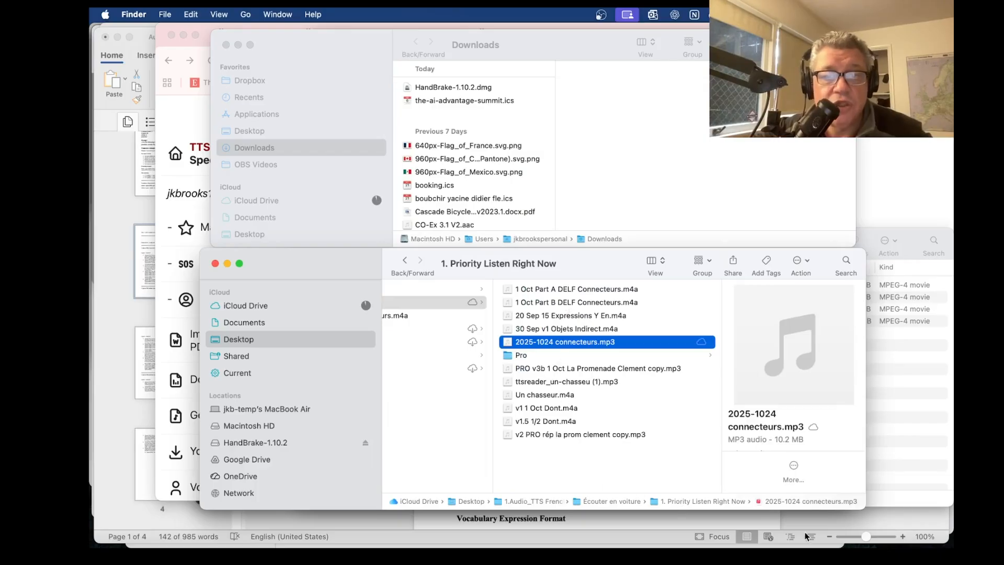
# Switch to OBS to check the screen recording and return to TTSReader in Chrome.
pyautogui.moveTo(844, 536)
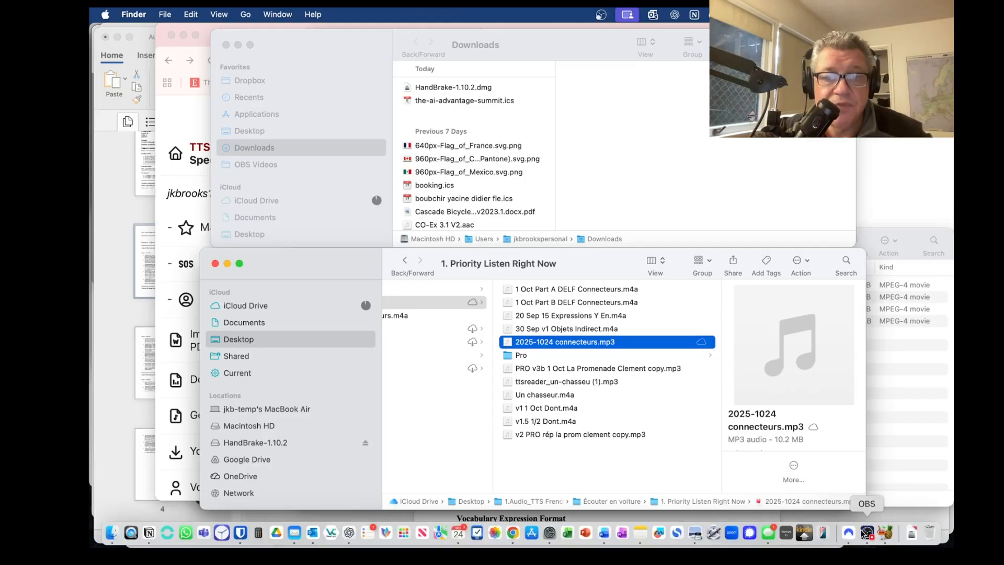
pyautogui.click(866, 532)
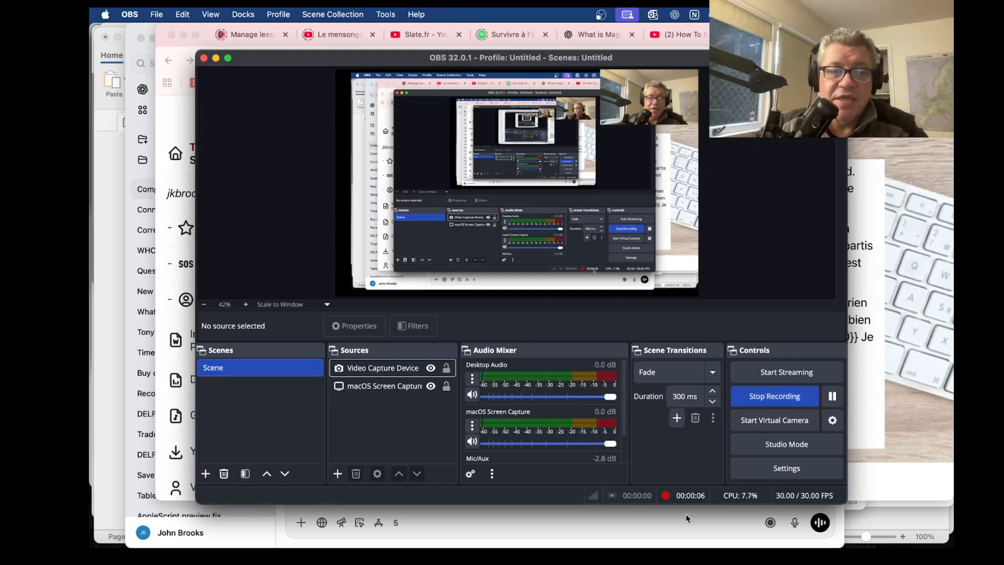
pyautogui.moveTo(680, 546)
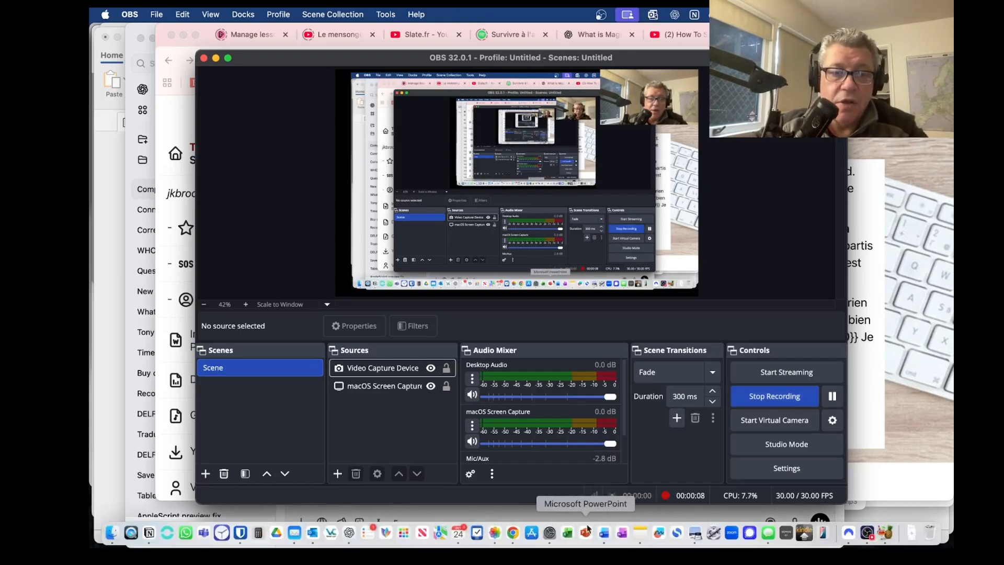
pyautogui.click(513, 532)
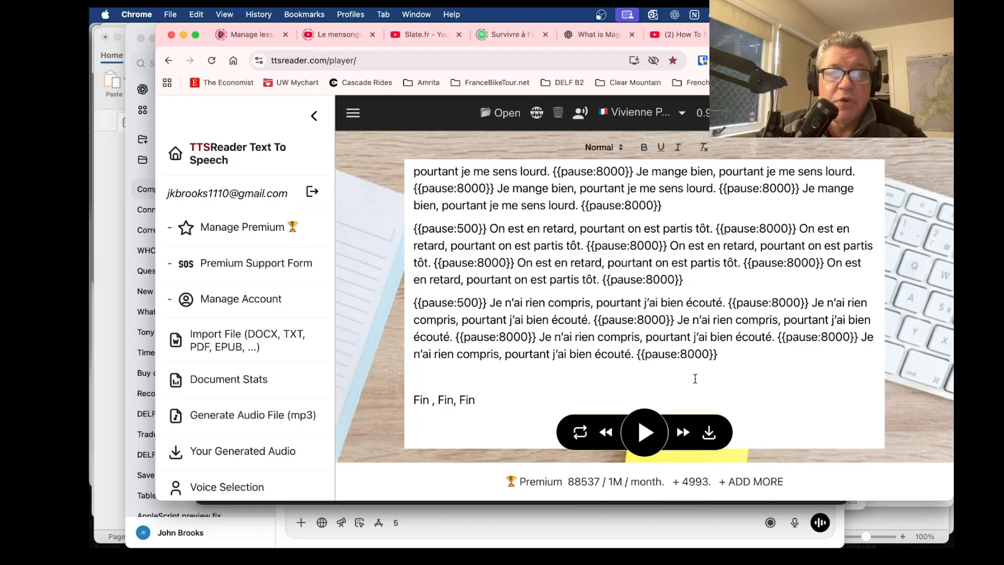
# Switch to Photos and follow the phone screenshots from Desktop through 1.Audio_TTS French and Écouter en voiture to 1. Priority Listen Right Now.
pyautogui.moveTo(680, 533)
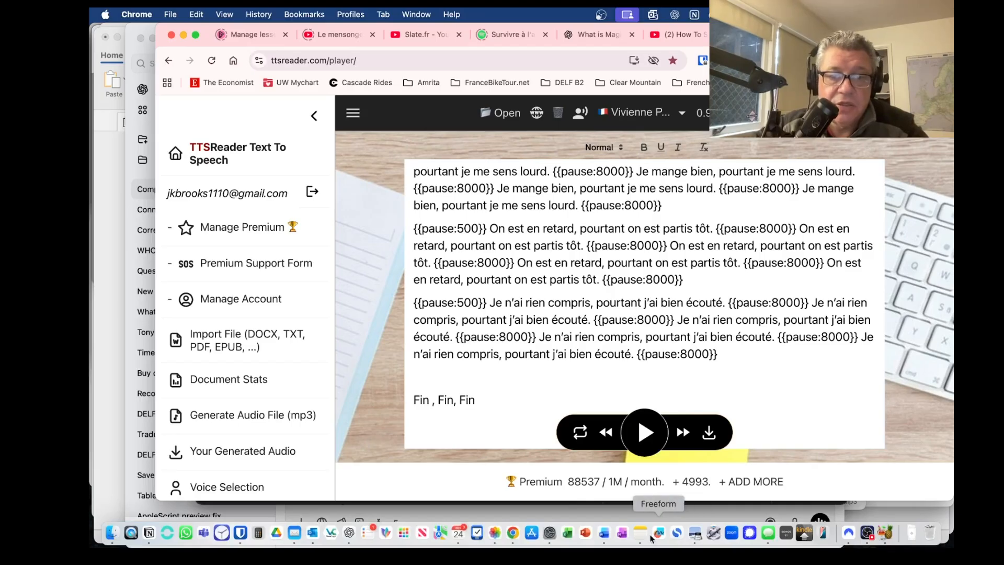
pyautogui.click(494, 533)
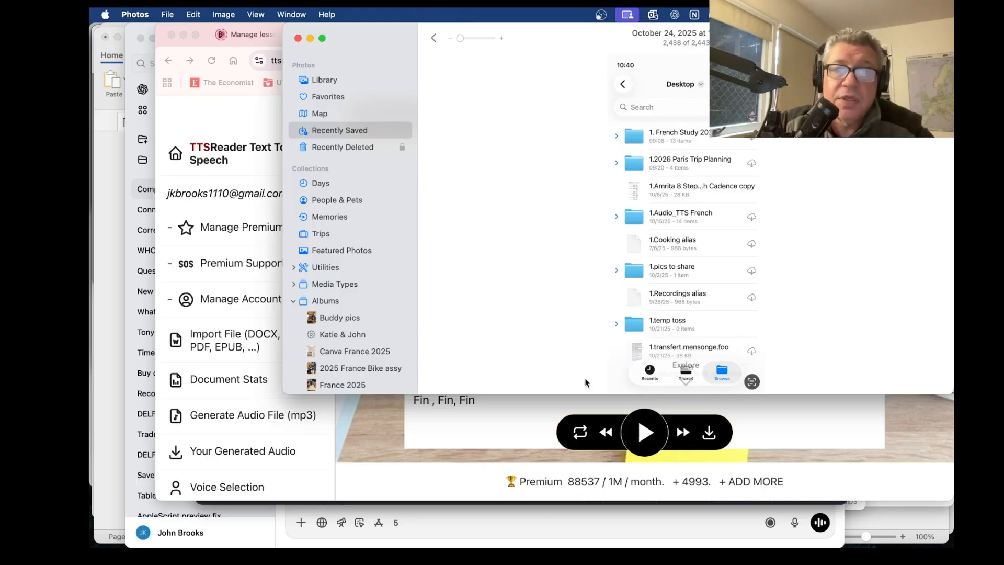
pyautogui.press('Right')
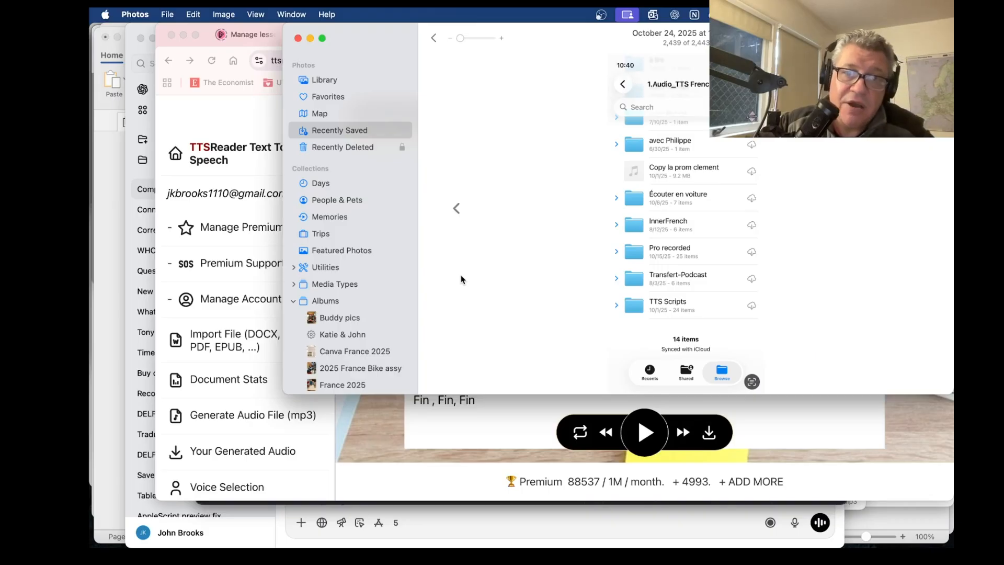
pyautogui.press('Right')
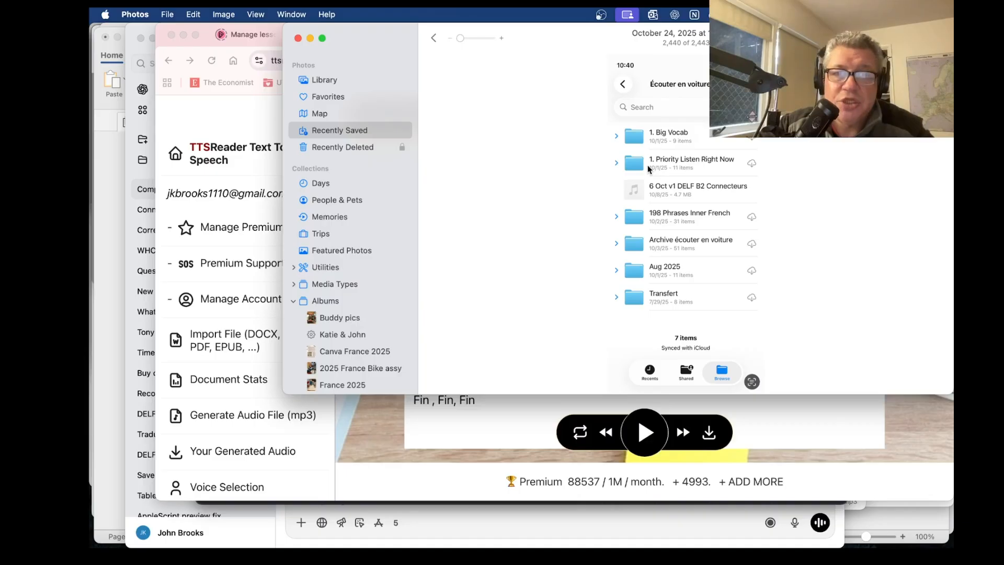
pyautogui.press('Right')
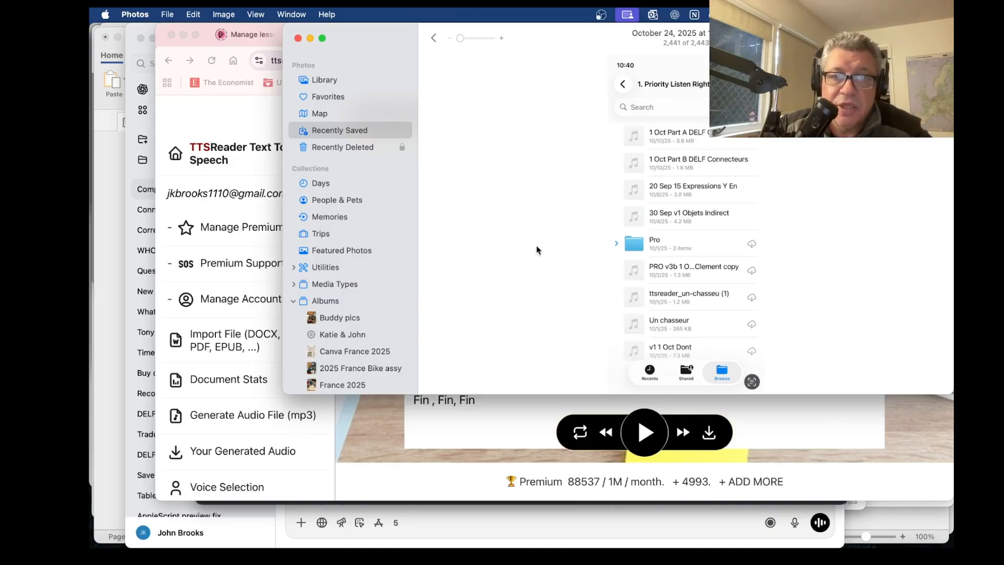
pyautogui.scroll(-1, 533, 251)
pyautogui.scroll(1, 732, 193)
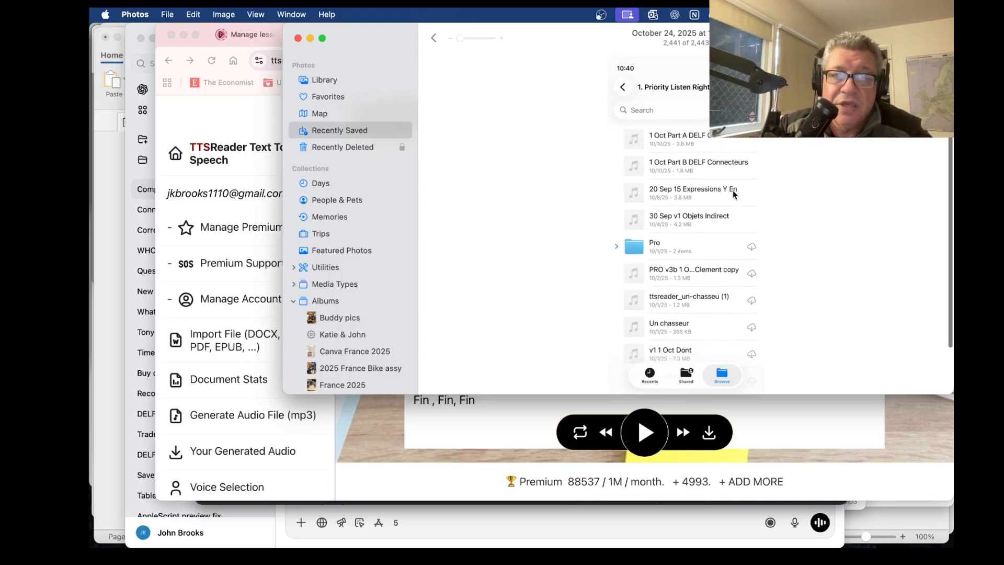
pyautogui.scroll(-2, 732, 190)
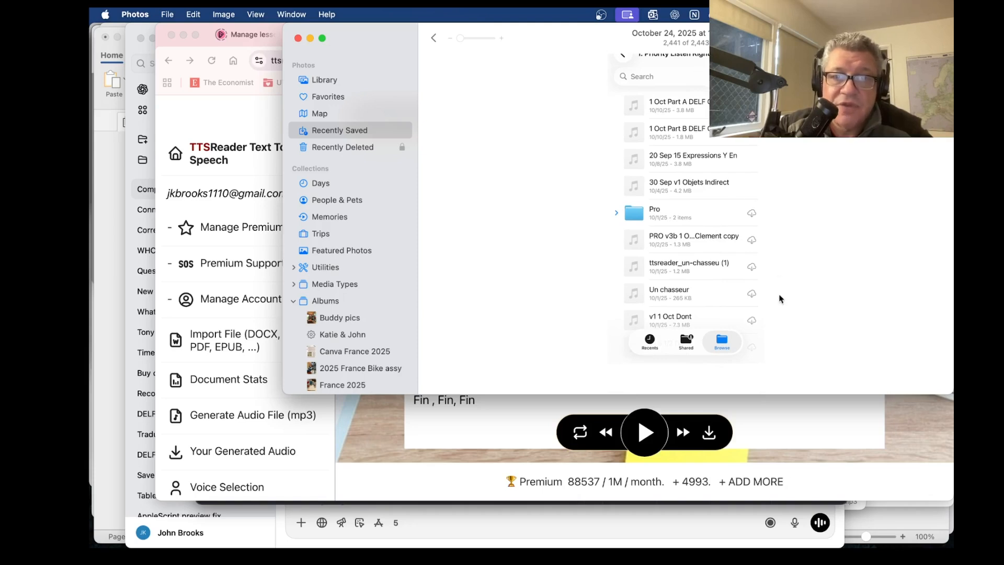
# View the phone screenshots of the 2025-1024 connecteurs file in its folder and in the audio player.
pyautogui.press('Right')
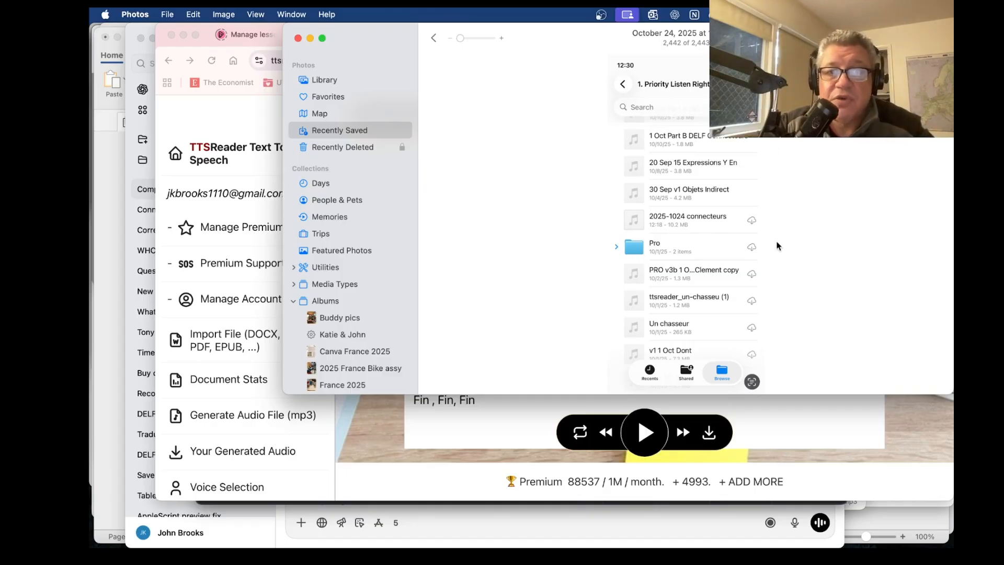
pyautogui.press('Right')
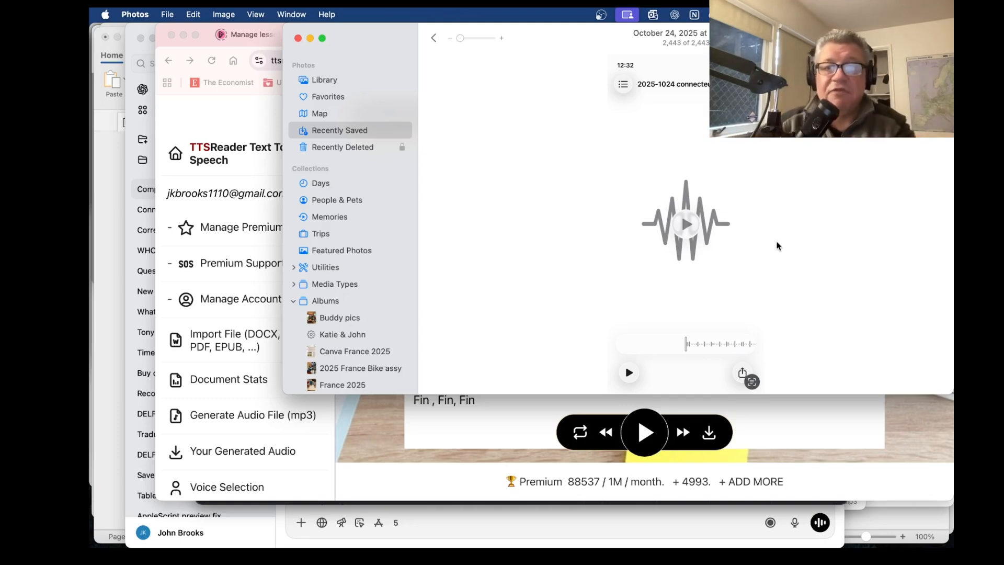
pyautogui.moveTo(862, 545)
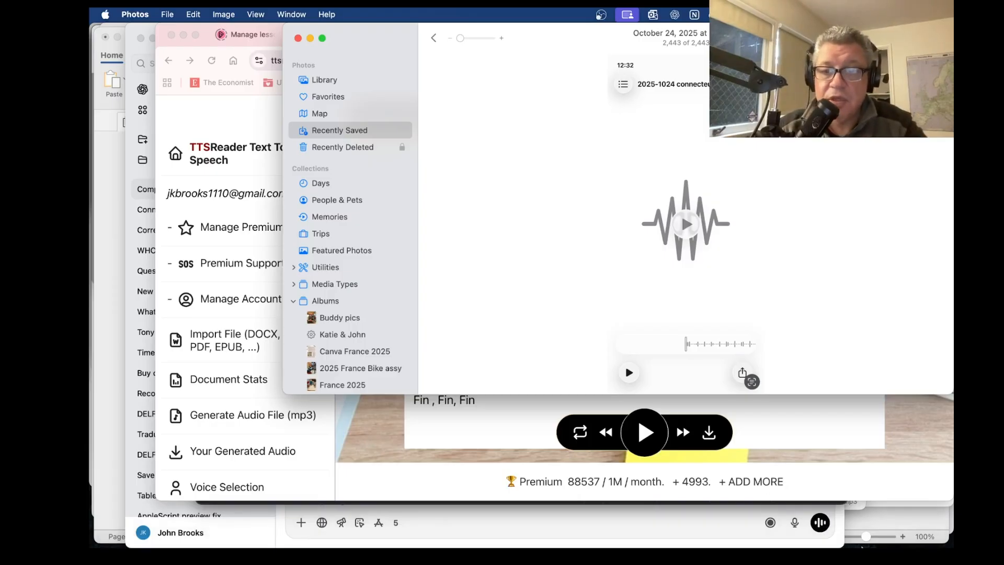